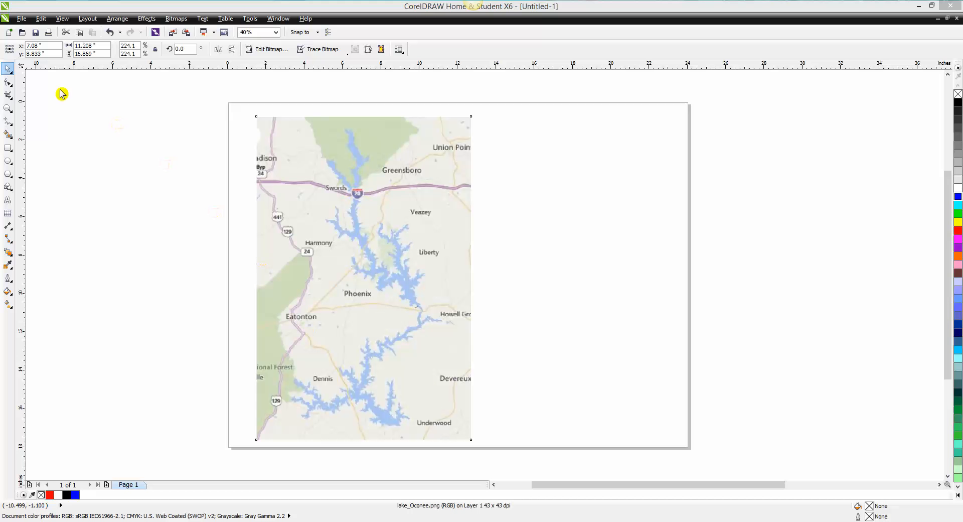
left_click(22, 19)
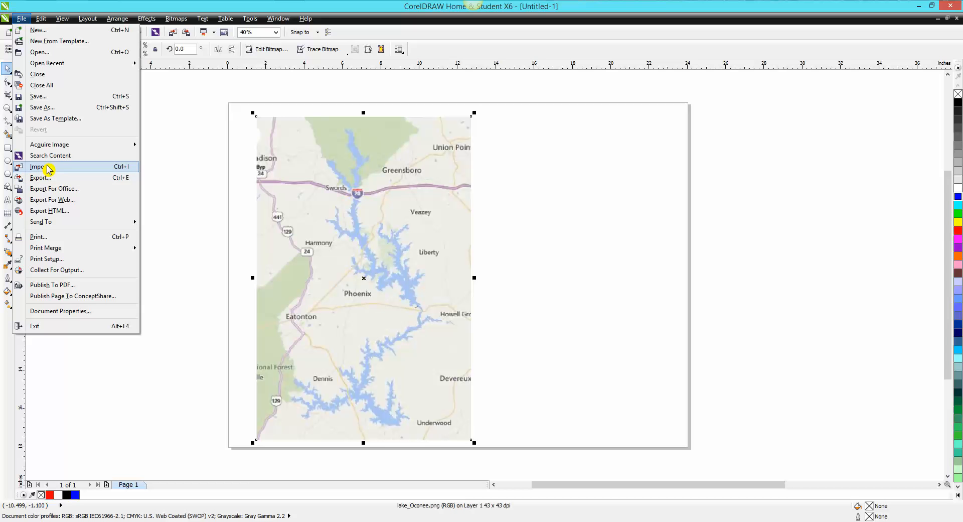
left_click(214, 188)
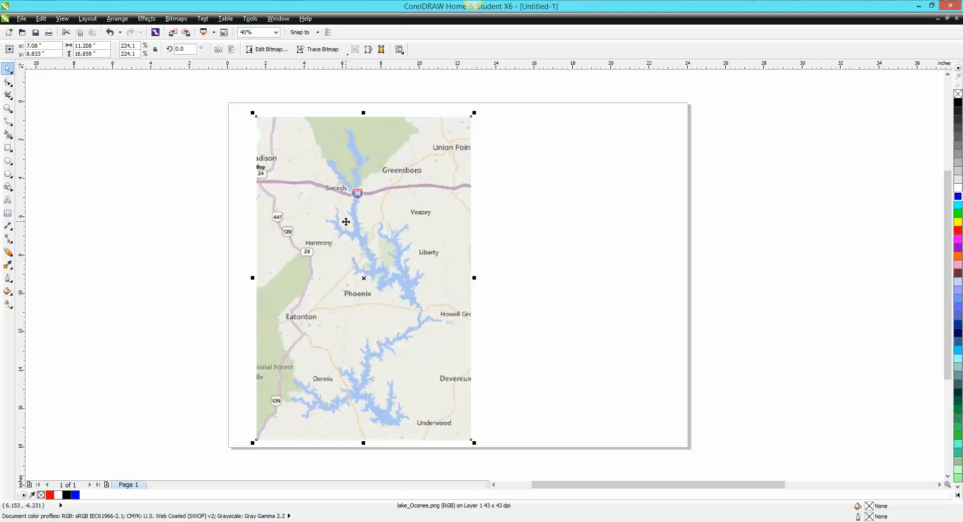
Outline-trace the lake map bitmap as a Low Quality Image, keeping the default trace settings and the original image.
left_click(181, 22)
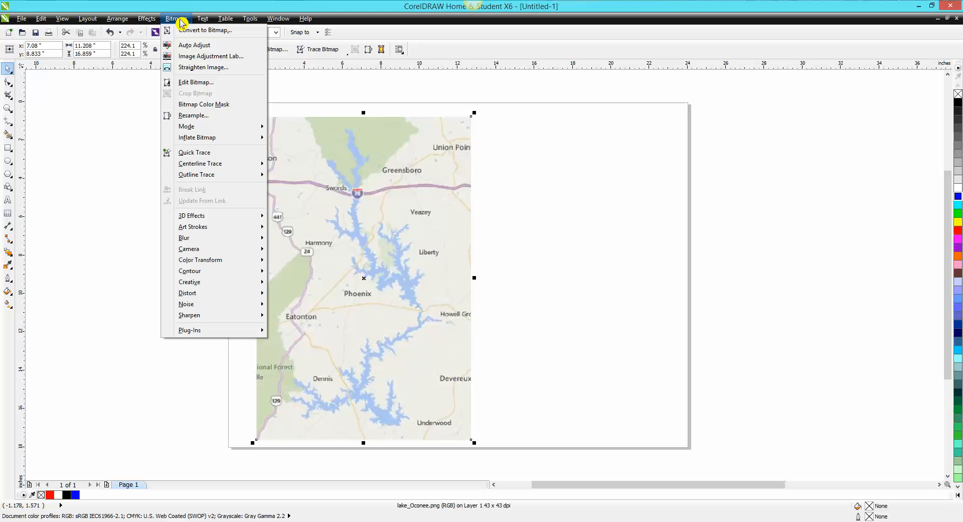
mouse_move(209, 179)
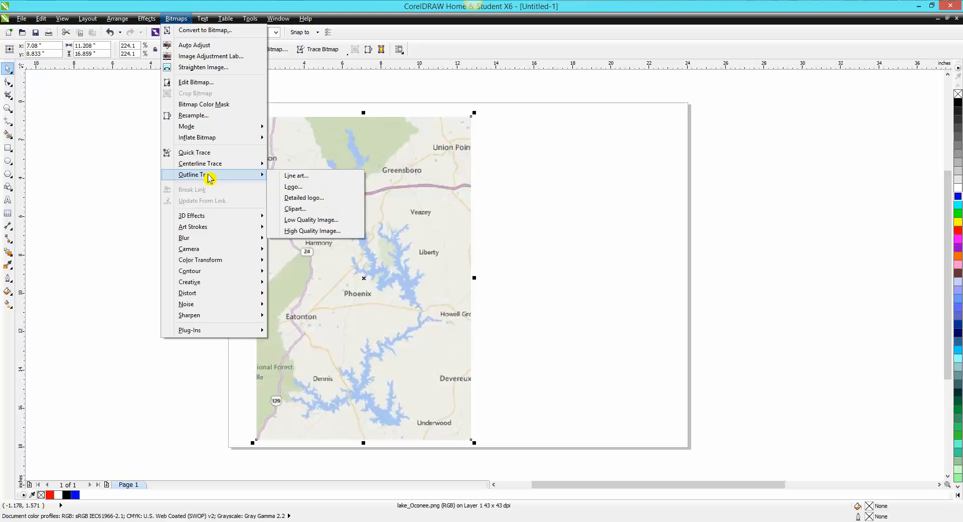
left_click(308, 220)
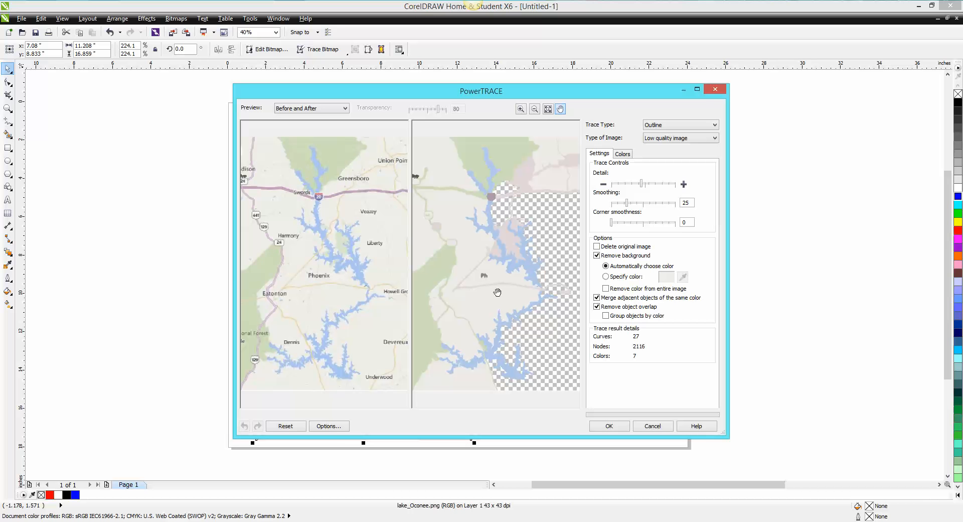
left_click(610, 426)
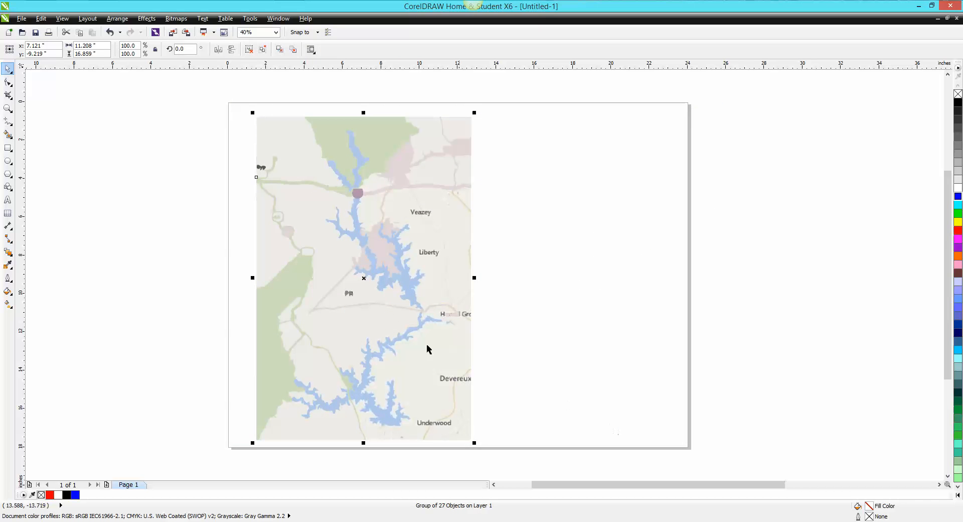
Separate the traced map from its bitmap, placing the original beside the page's left edge and the traced group on the page's left half.
left_click_drag(363, 279, 585, 285)
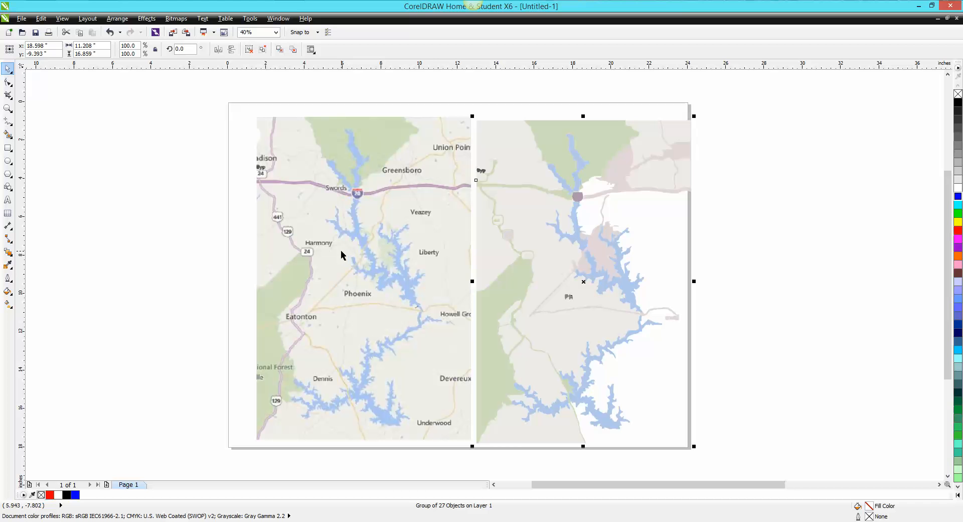
left_click(358, 267, "ctrl")
left_click_drag(368, 279, 127, 273)
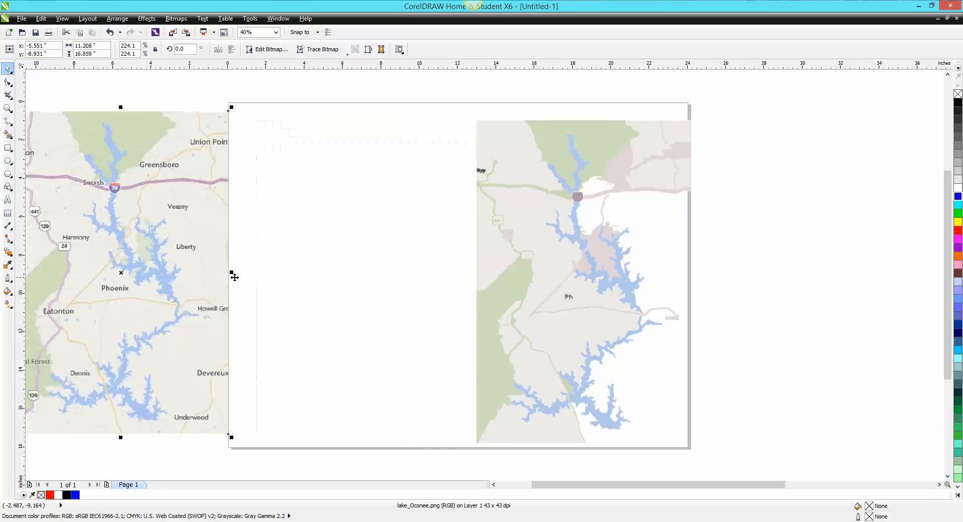
left_click(573, 280)
left_click_drag(573, 280, 360, 268)
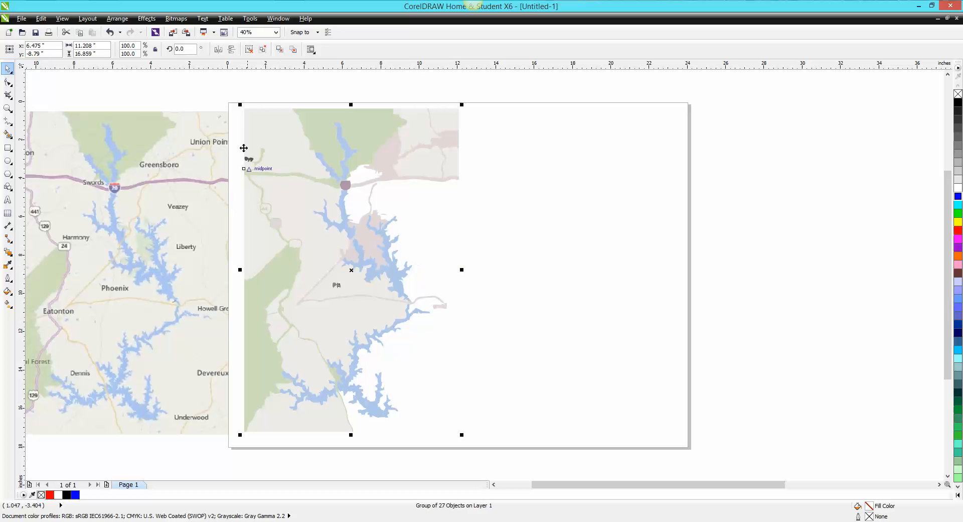
Ungroup all objects of the traced map and deselect them.
left_click(118, 19)
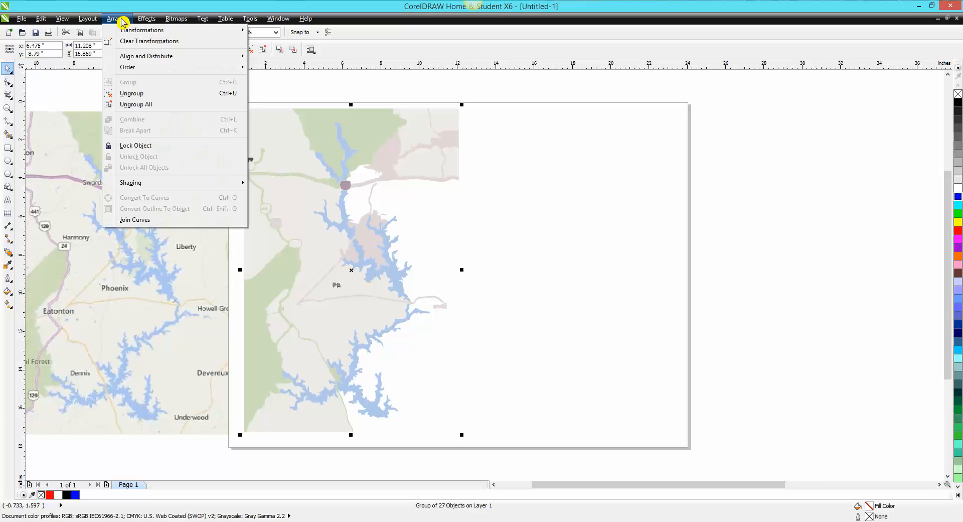
left_click(149, 105)
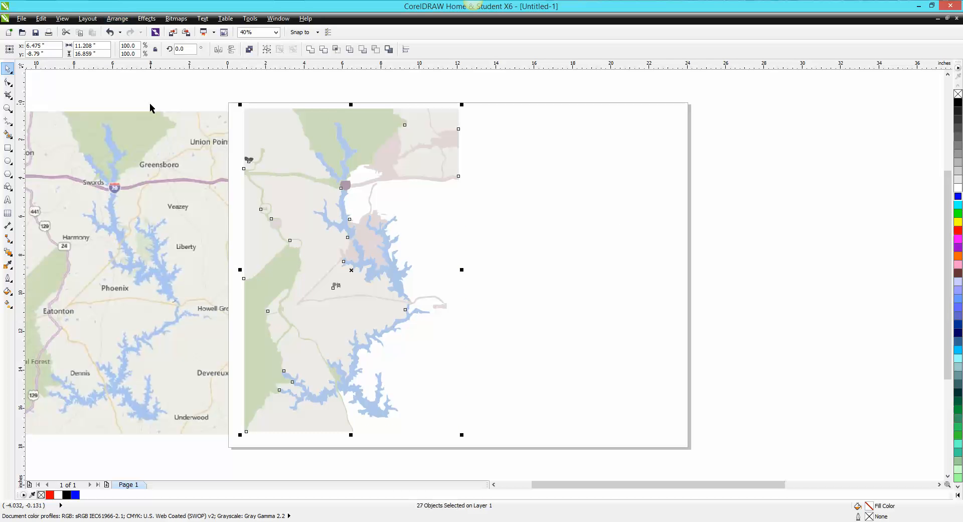
left_click(514, 206)
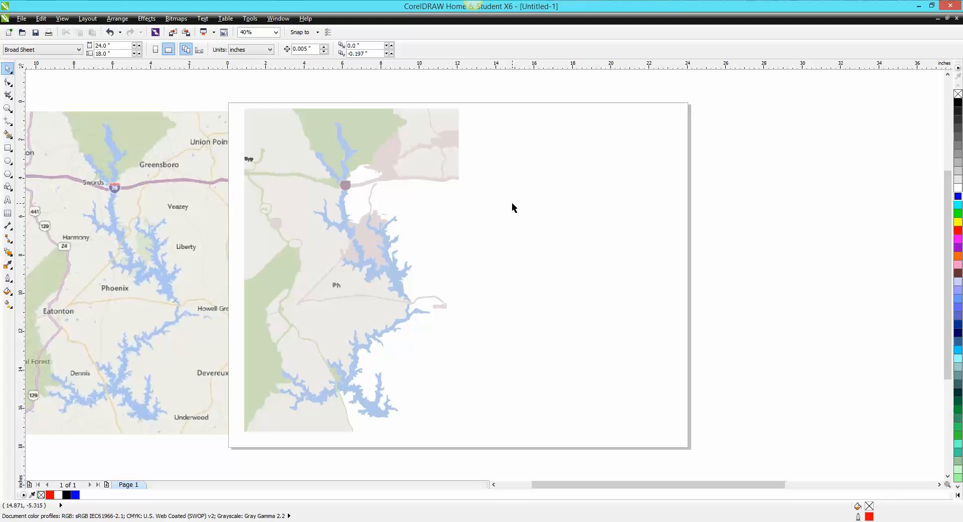
Select the five blue lake pieces of the traced map and move them together onto the empty right half of the page.
left_click(347, 158)
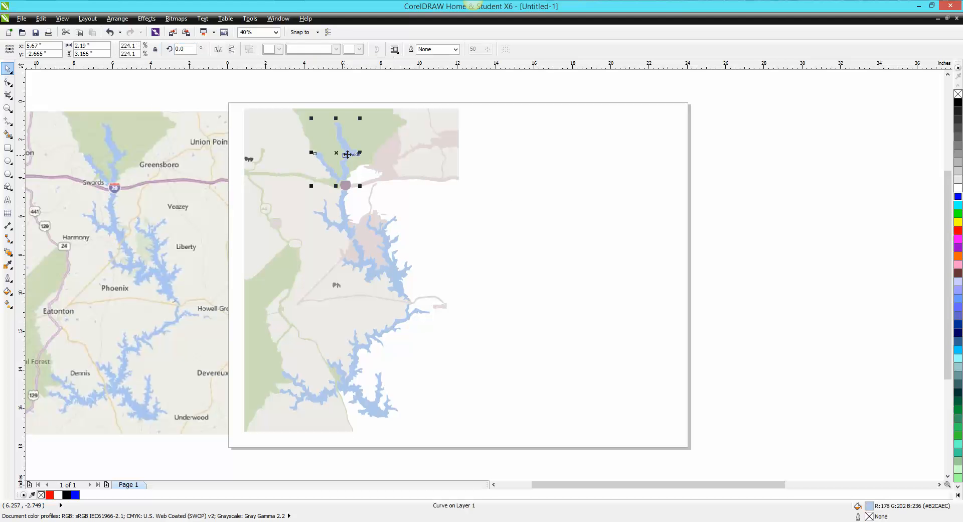
left_click(342, 209, "shift")
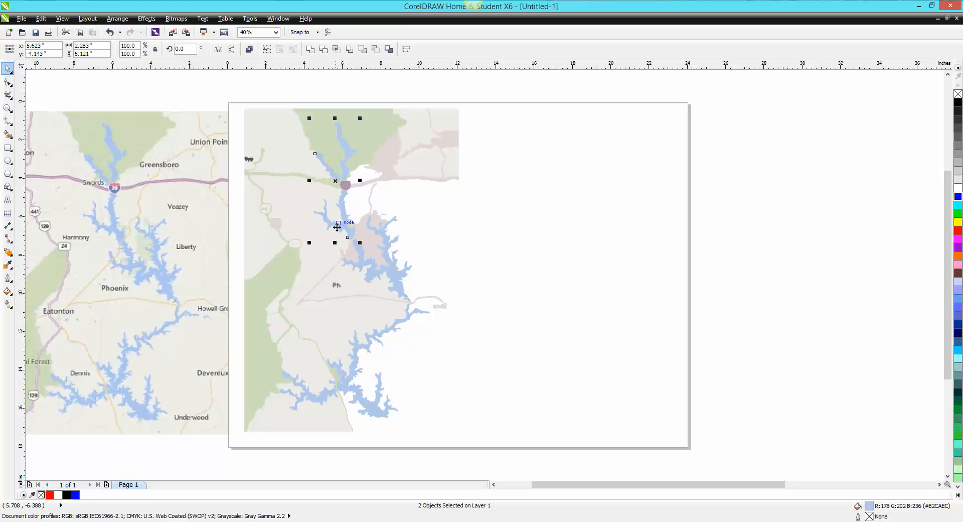
left_click(389, 250, "shift")
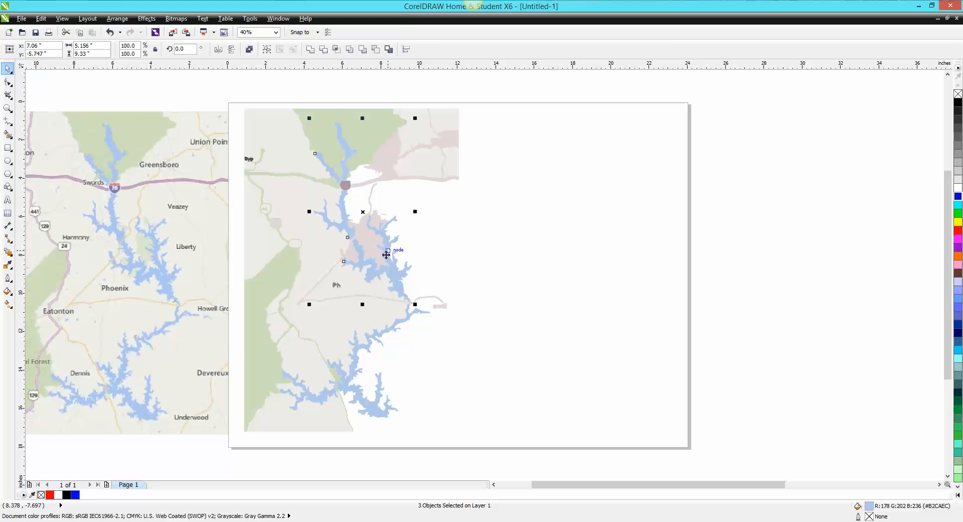
left_click(392, 331, "shift")
left_click(329, 397, "shift")
left_click_drag(371, 276, 571, 287)
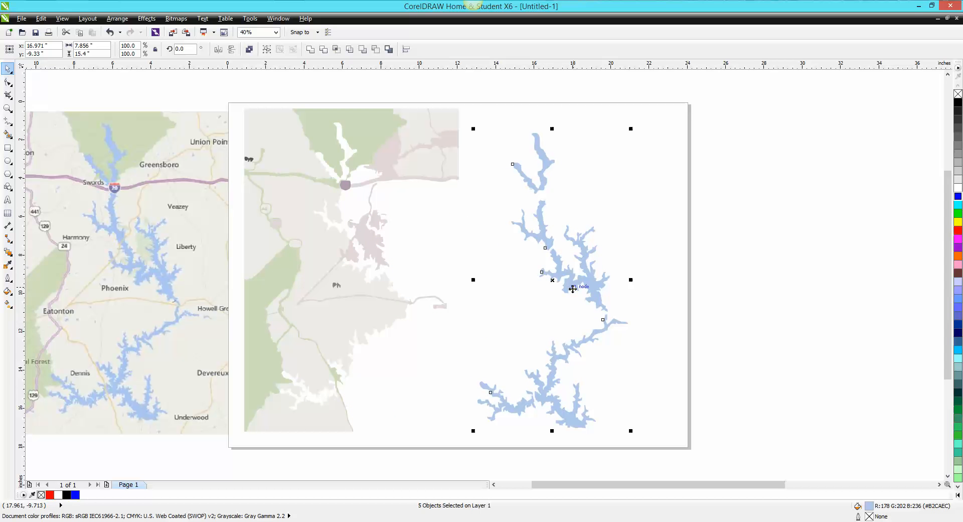
left_click_drag(580, 296, 584, 288)
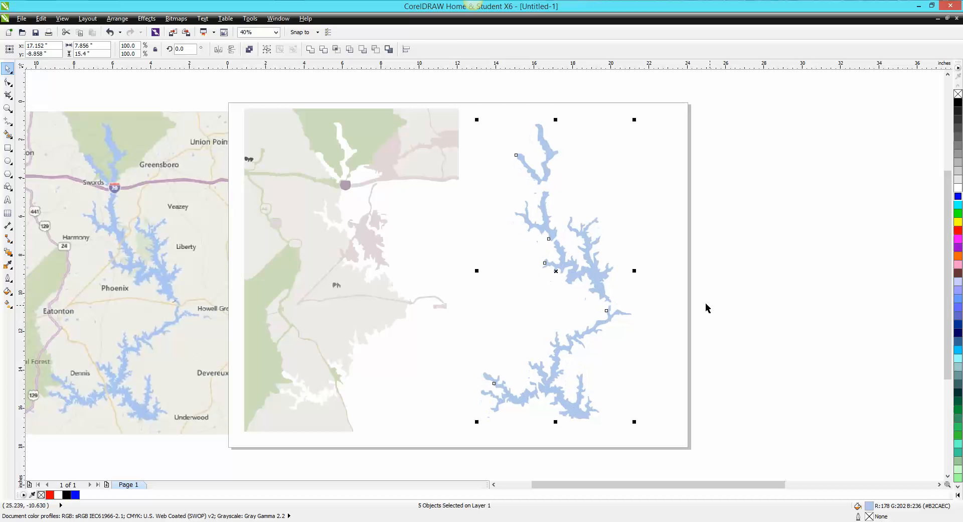
Delete the leftover traced map pieces and move the five blue lake shapes onto the left half of the page.
left_click_drag(235, 89, 471, 464)
key("Delete")
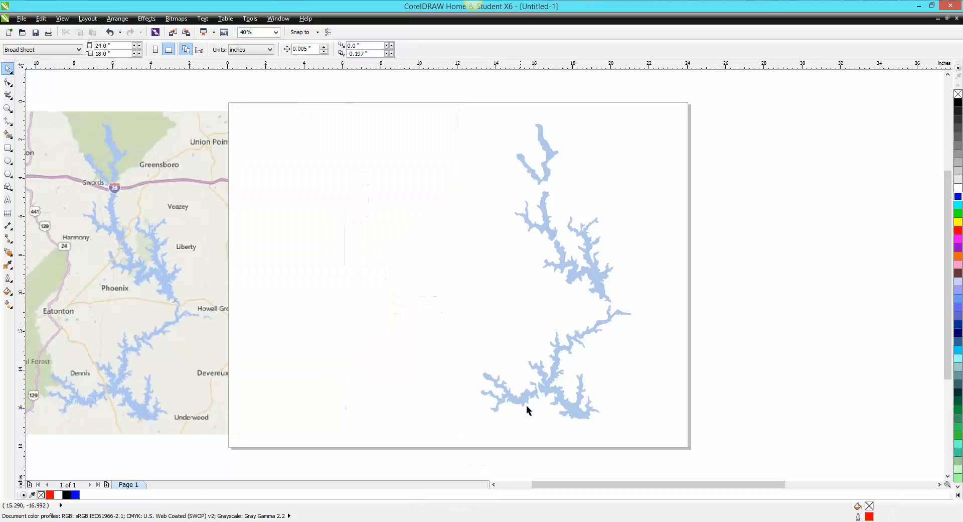
left_click_drag(486, 95, 650, 431)
scroll(631, 385, "down", 3)
left_click_drag(537, 208, 675, 415)
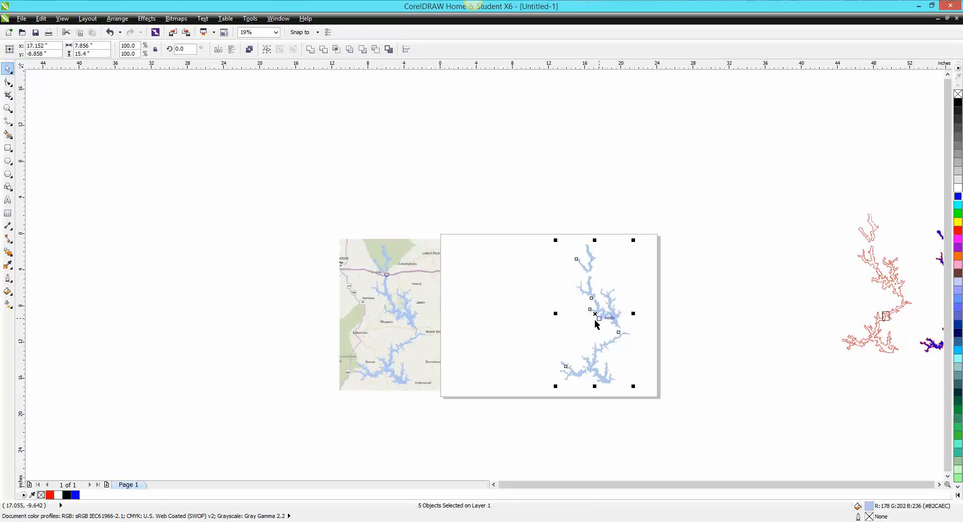
left_click_drag(596, 324, 504, 323)
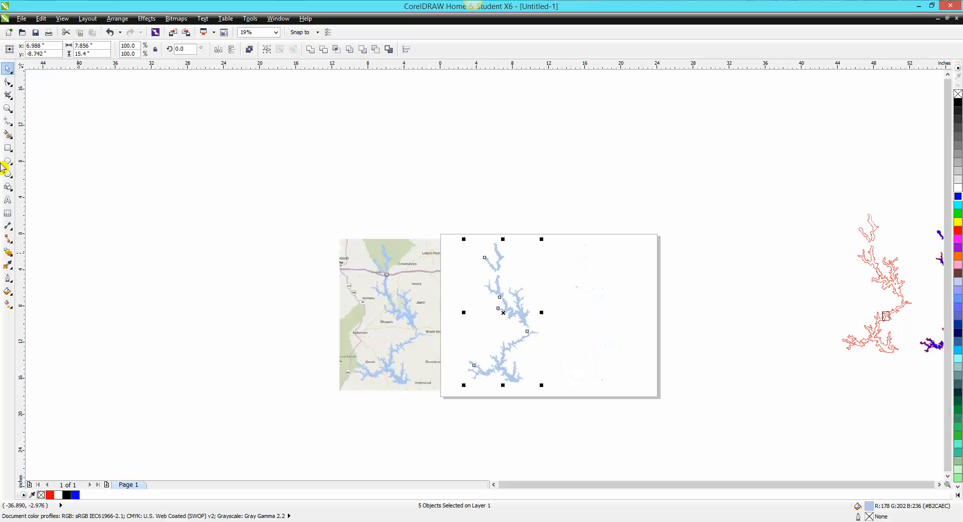
Remove the fill from the five lake shapes and give them a red outline.
left_click(7, 108)
left_click_drag(444, 225, 571, 401)
left_click(5, 72)
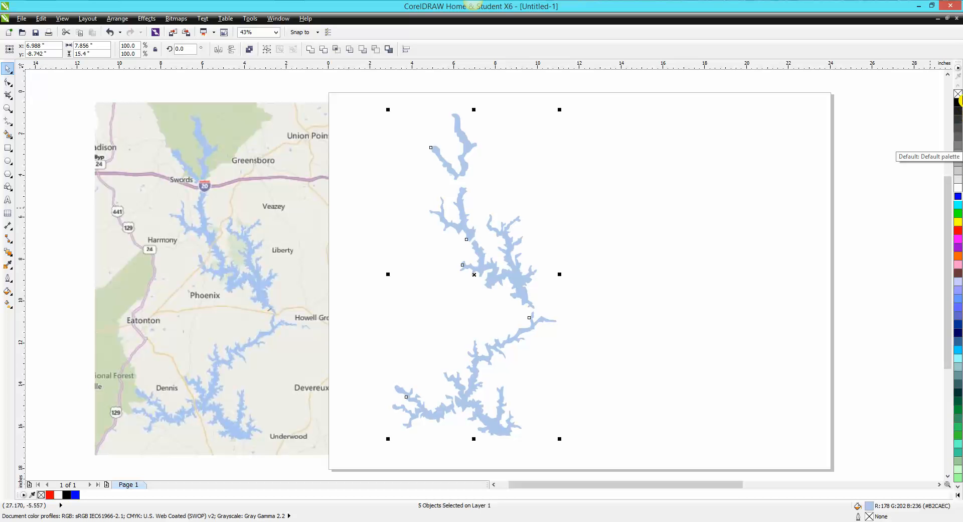
left_click(959, 96)
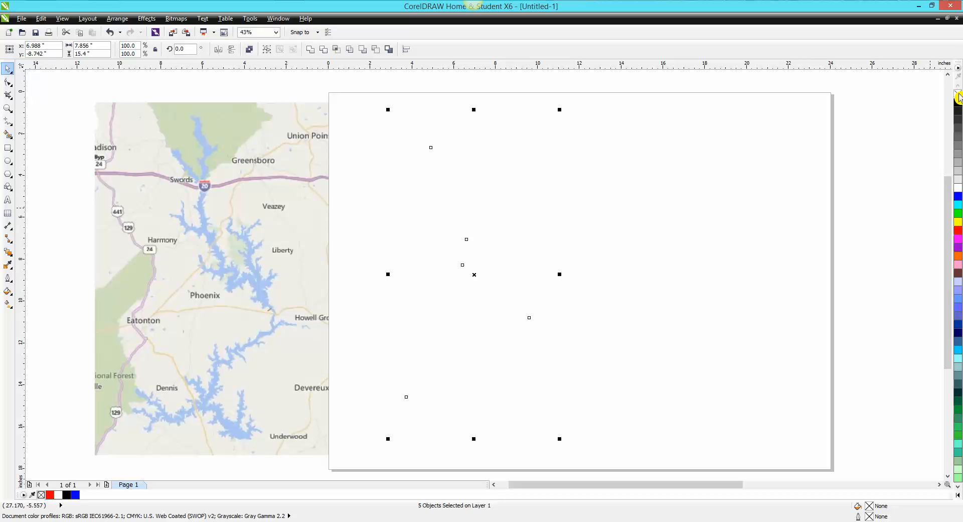
right_click(958, 235)
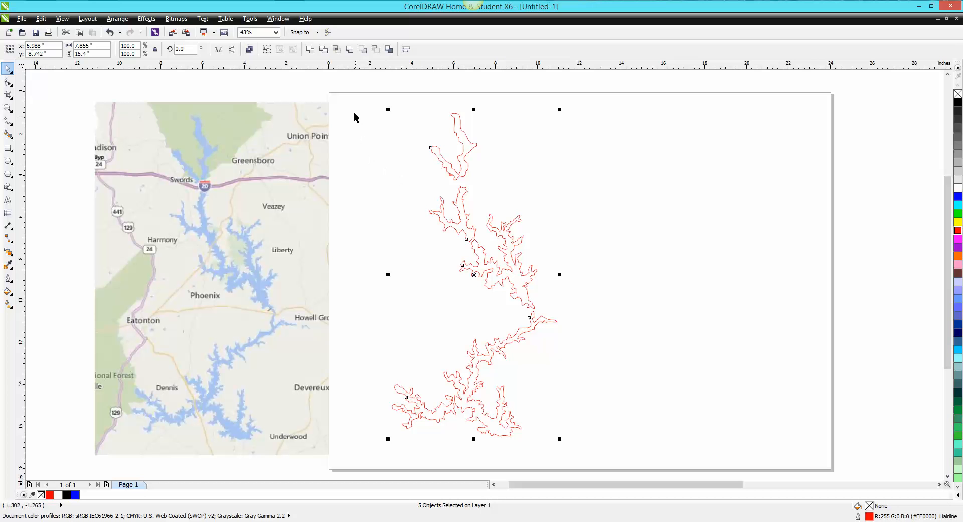
Replace the red lake outlines on the page with the prepared red-outlined and blue-filled lake drawings from beyond the page's right side.
left_click_drag(352, 91, 613, 463)
key("Delete")
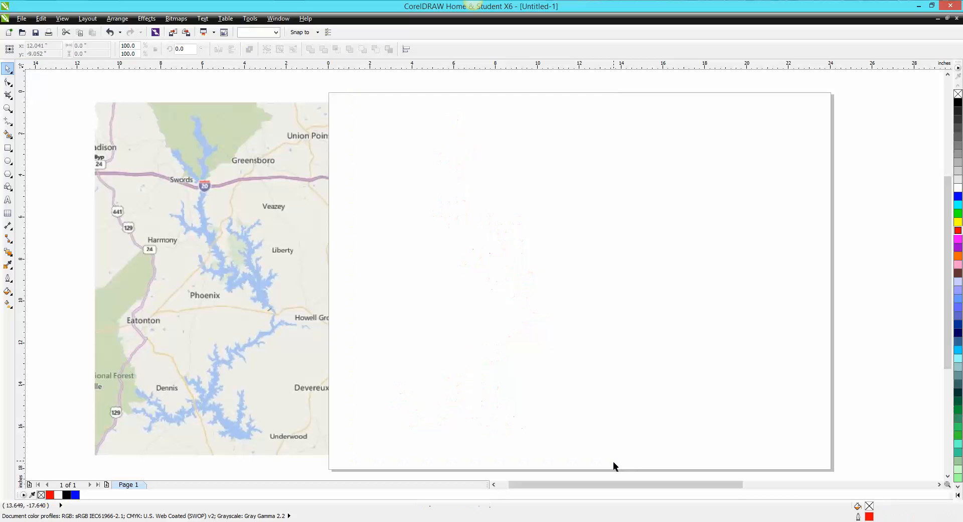
left_click_drag(728, 488, 876, 488)
scroll(847, 435, "down", 2)
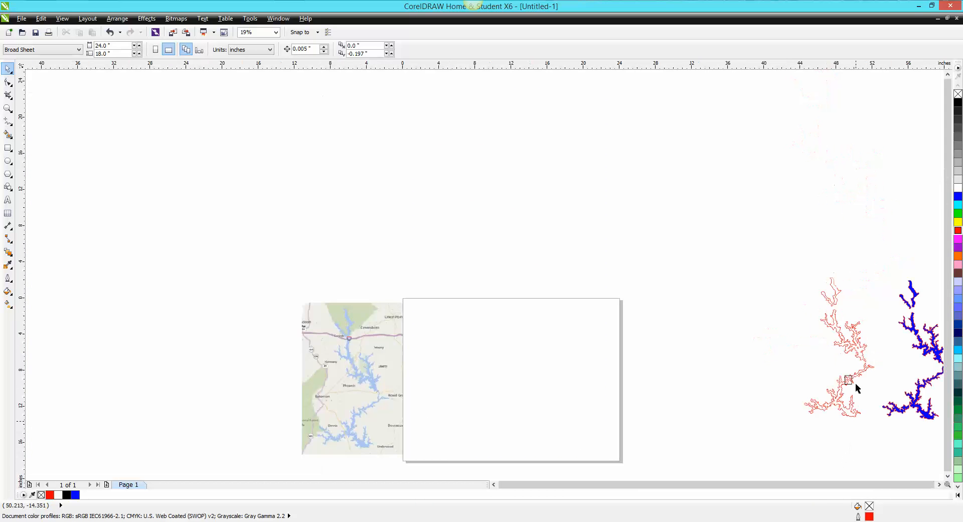
left_click_drag(796, 260, 877, 474)
left_click_drag(745, 353, 350, 383)
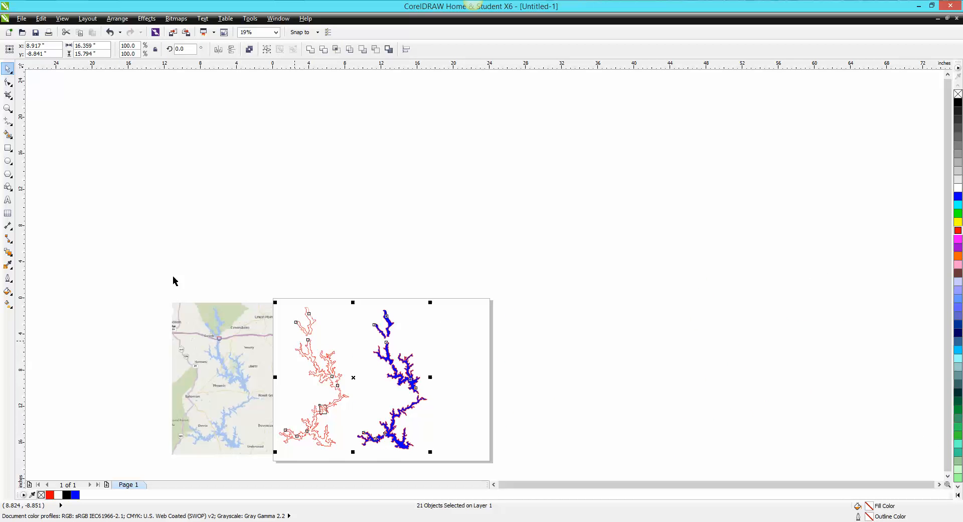
left_click(8, 108)
left_click_drag(263, 293, 496, 476)
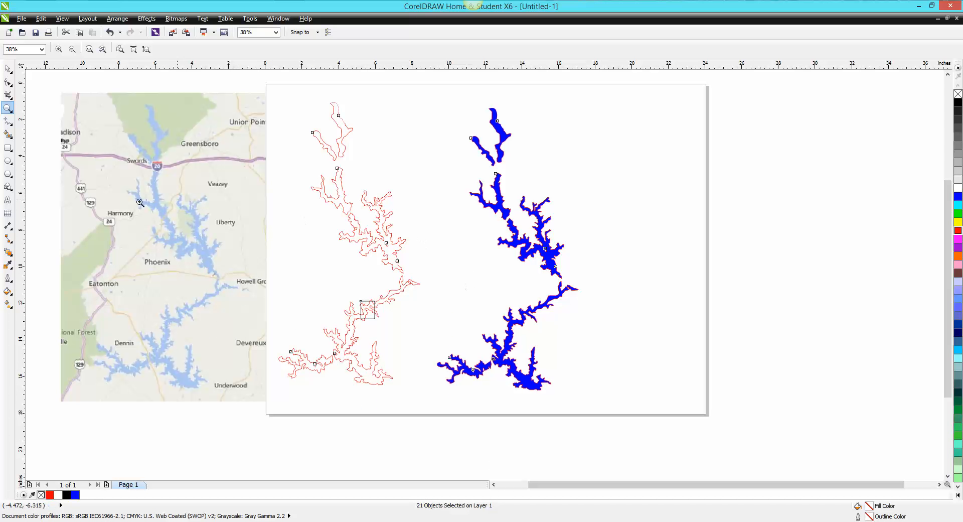
left_click(7, 69)
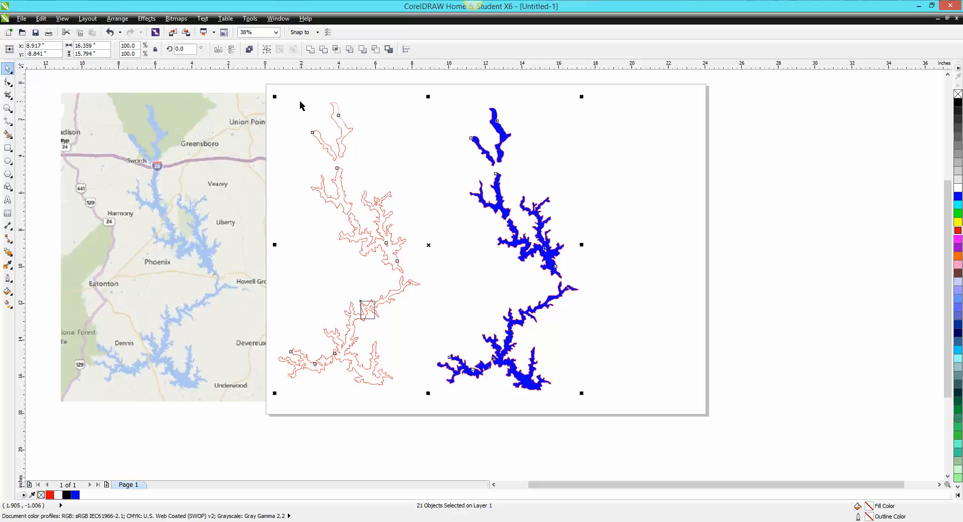
Delete the black rectangle marking the narrow section of the red lake outline.
left_click(7, 108)
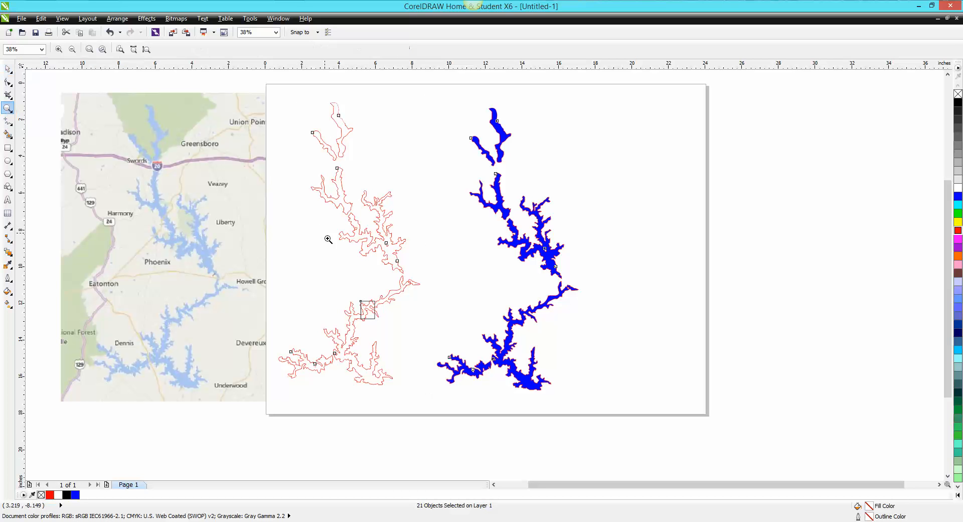
left_click_drag(336, 281, 423, 345)
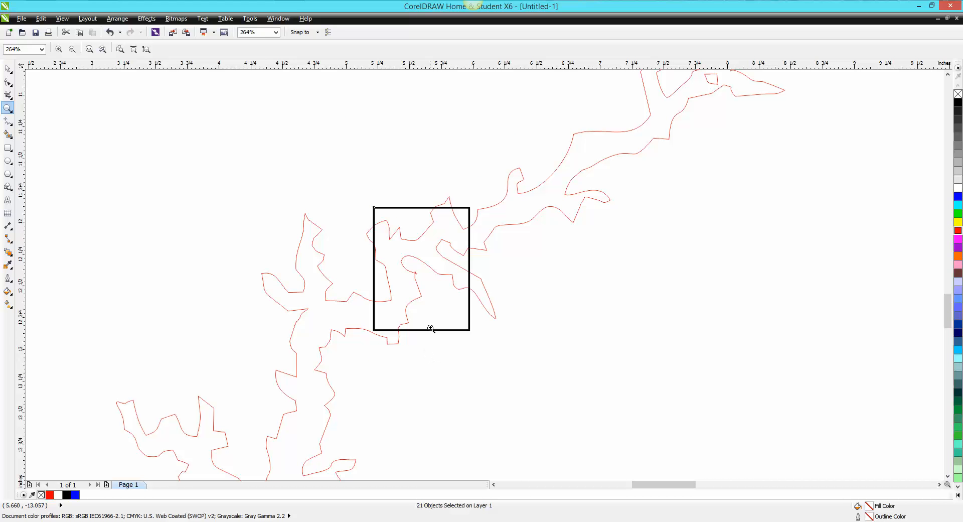
left_click(8, 68)
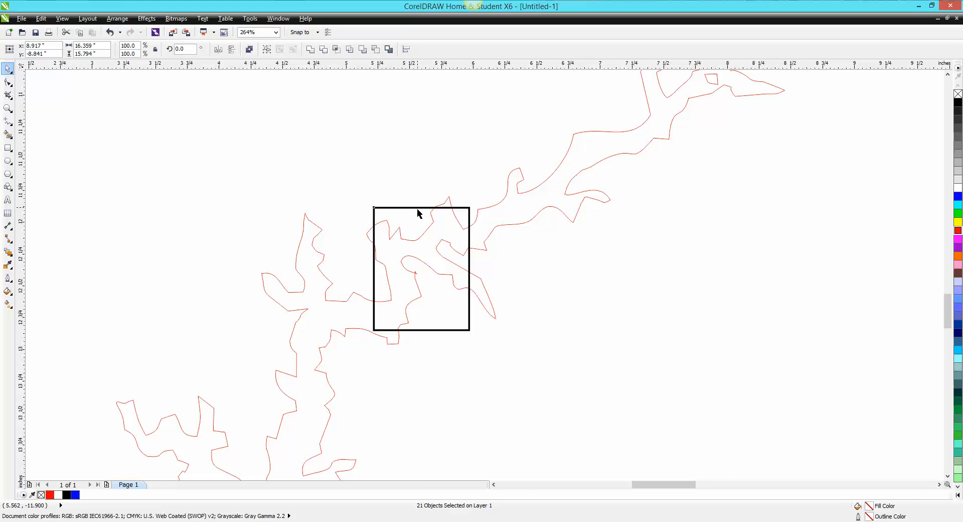
left_click(578, 289)
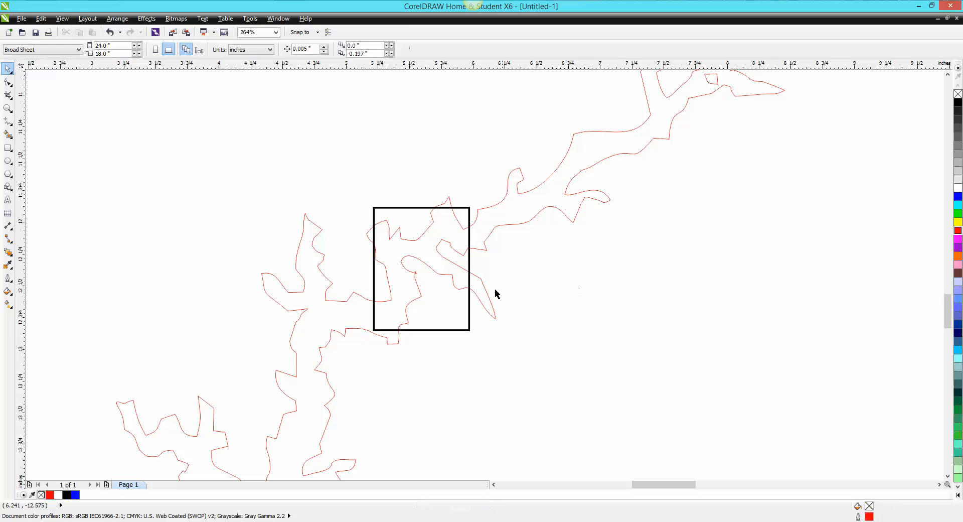
left_click(469, 263)
key("Delete")
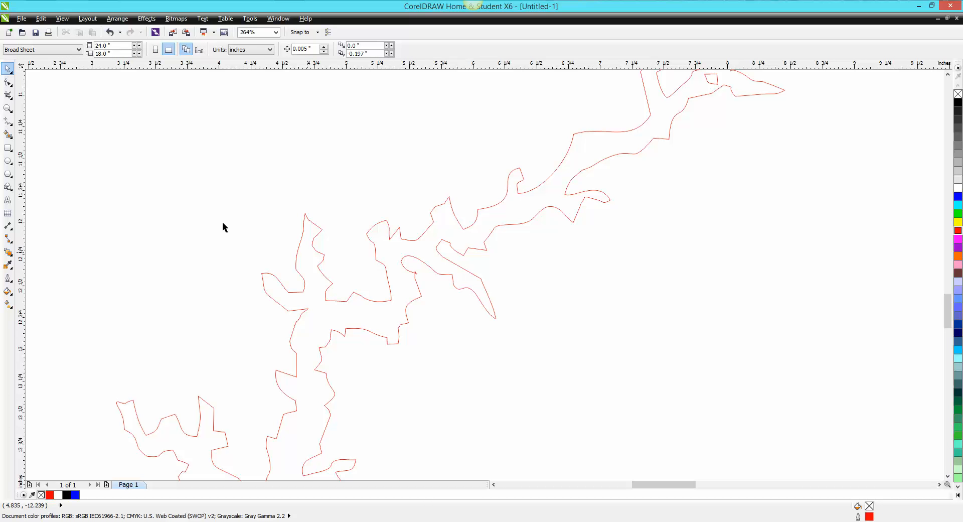
Remove the self-crossing loop in the narrow section of the red lake outline by deleting the node at the loop's tip.
left_click(7, 107)
left_click_drag(400, 259, 460, 302)
left_click_drag(294, 156, 430, 247)
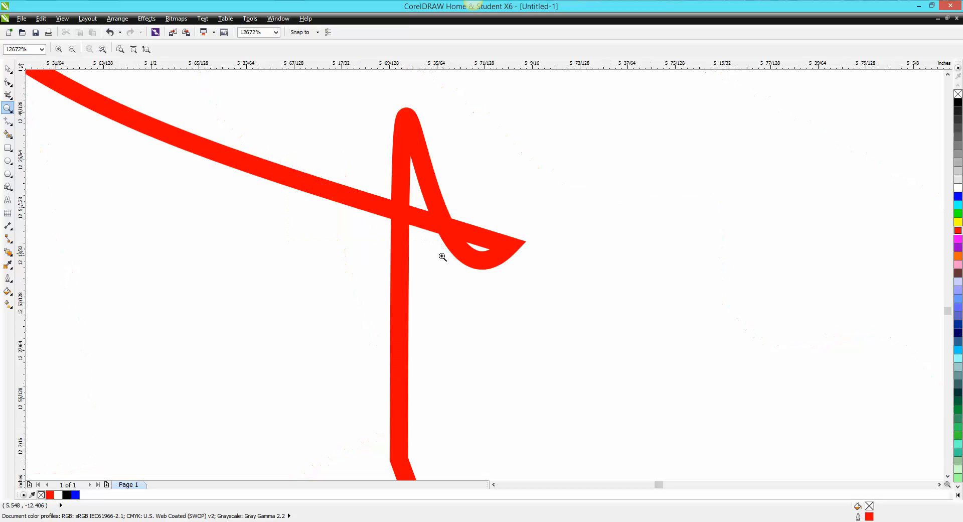
right_click(441, 255)
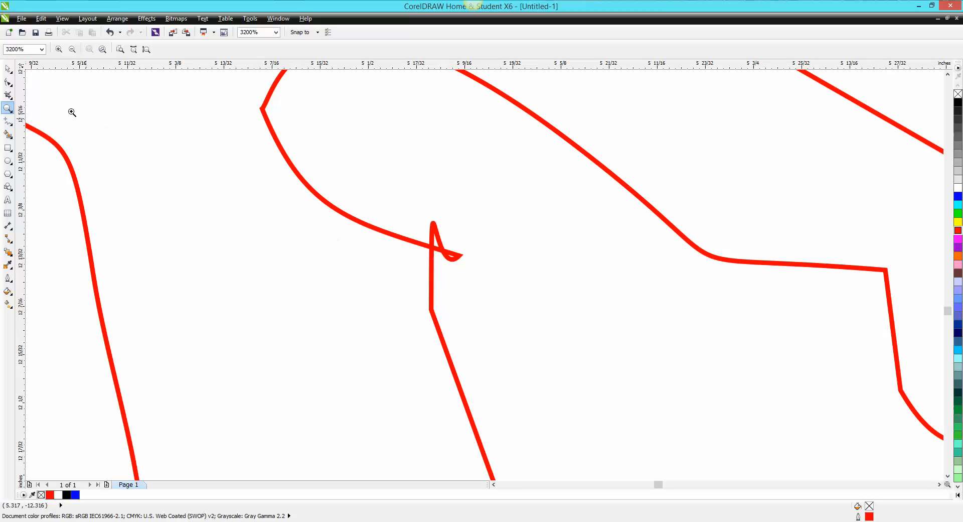
left_click(10, 83)
left_click(432, 227)
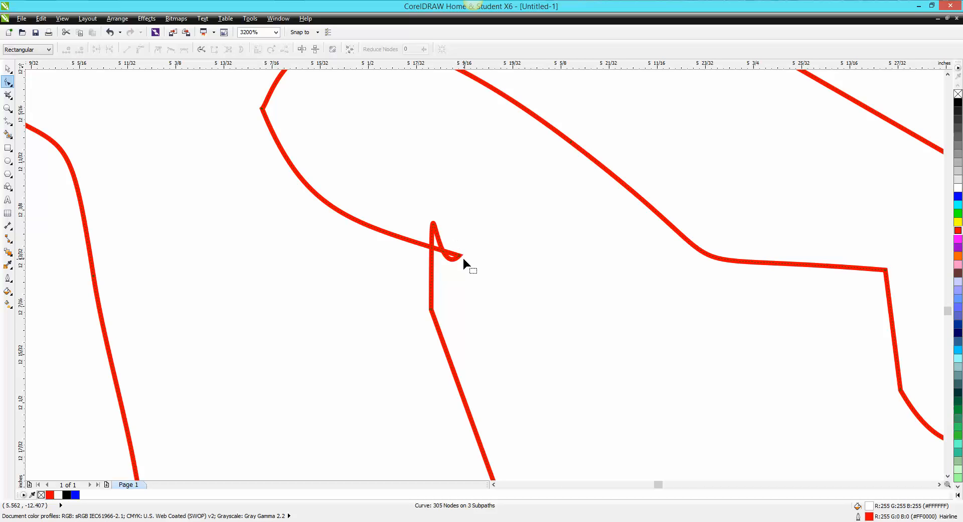
left_click(460, 257)
key("Delete")
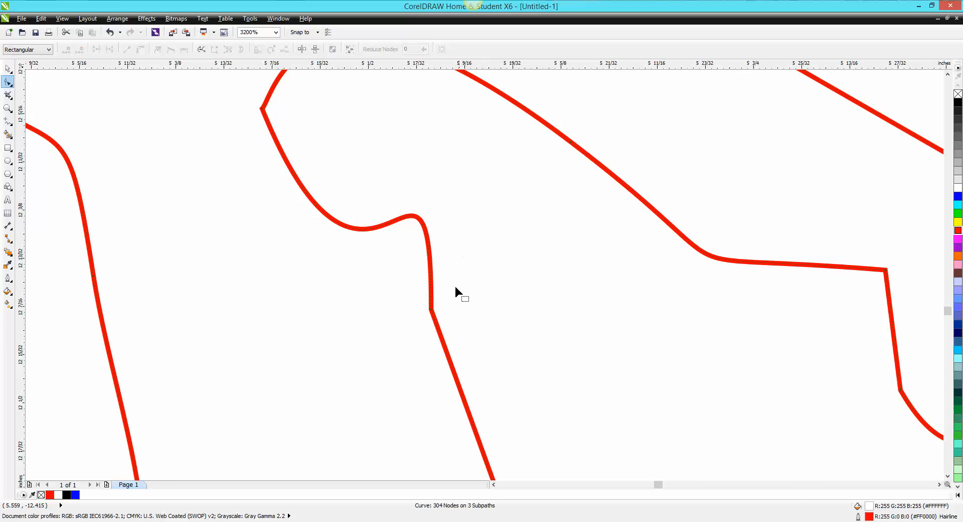
Delete the surplus node beside the shoreline corner just below the repaired spot on the lake outline.
scroll(513, 321, "down", 2)
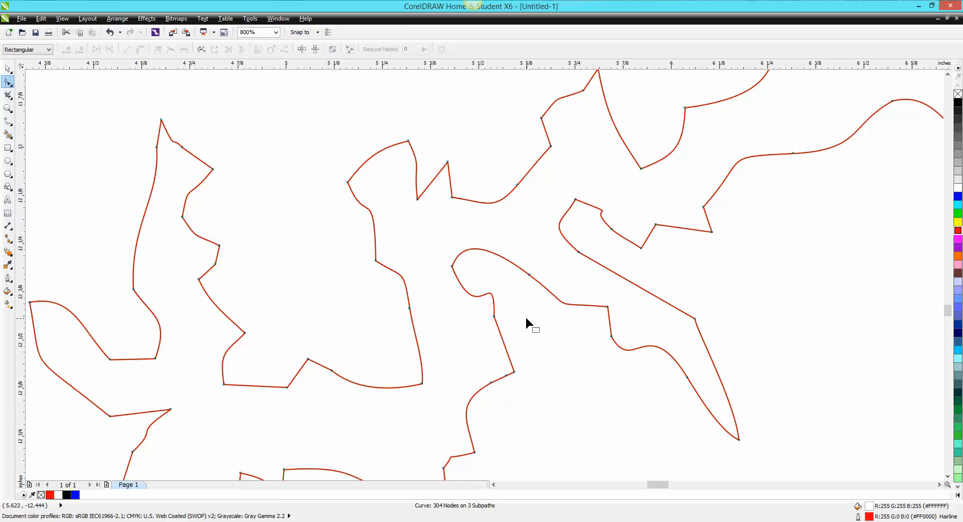
scroll(527, 318, "down", 1)
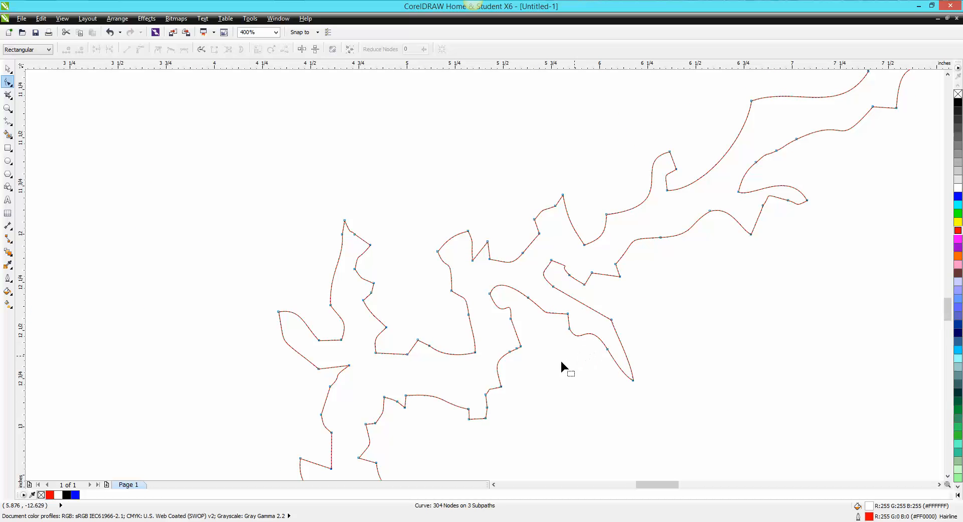
left_click(517, 347)
key("Delete")
scroll(854, 338, "down", 1)
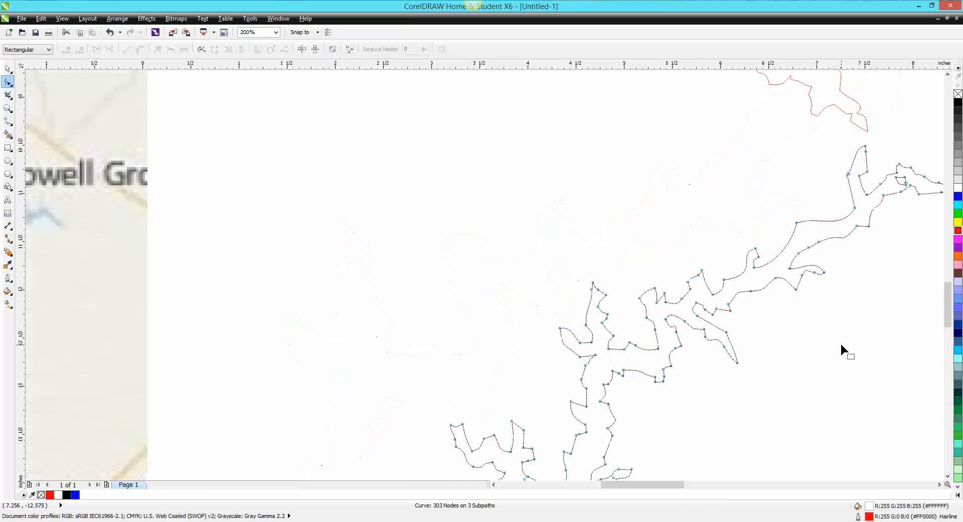
Examine the outline and its nodes around the small island at the lake section's northeastern tip for flaws.
left_click_drag(647, 487, 693, 487)
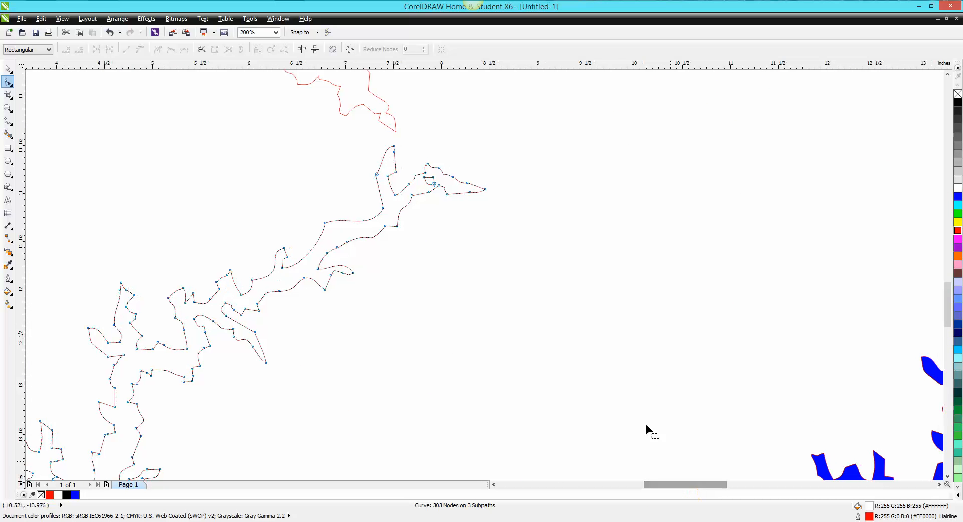
left_click(8, 108)
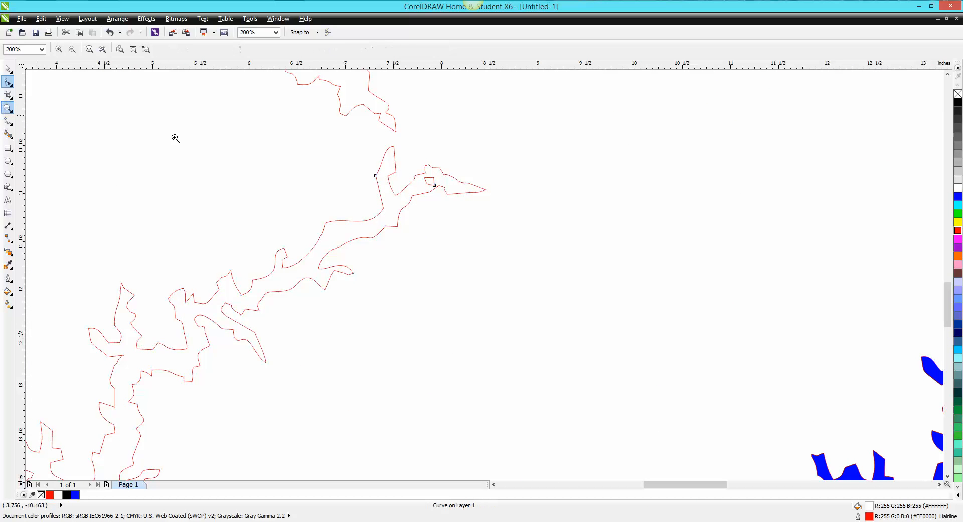
left_click_drag(403, 153, 553, 230)
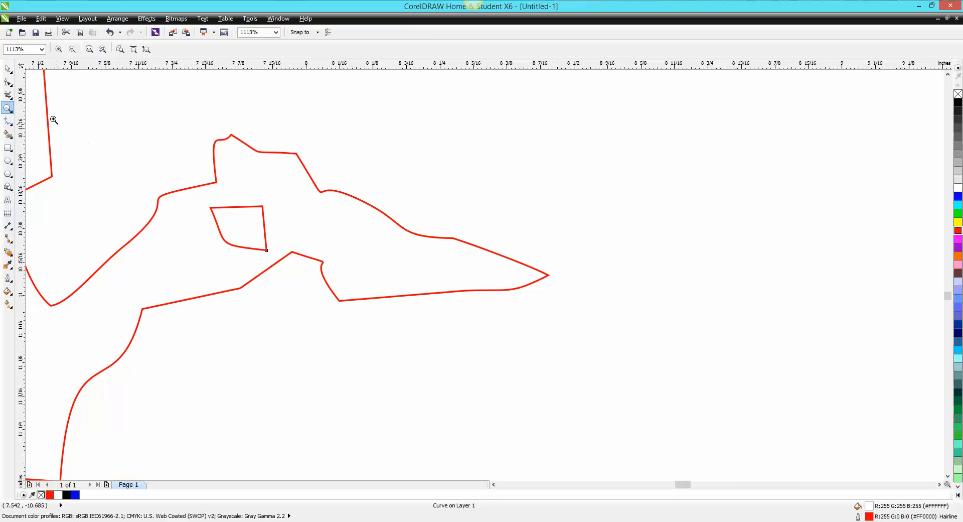
left_click(8, 81)
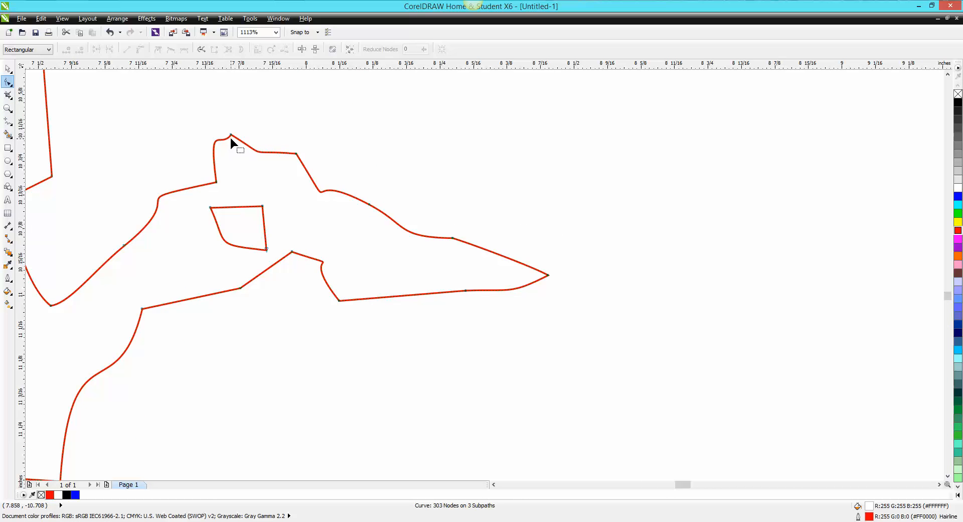
scroll(263, 165, "down", 3)
scroll(322, 214, "down", 2)
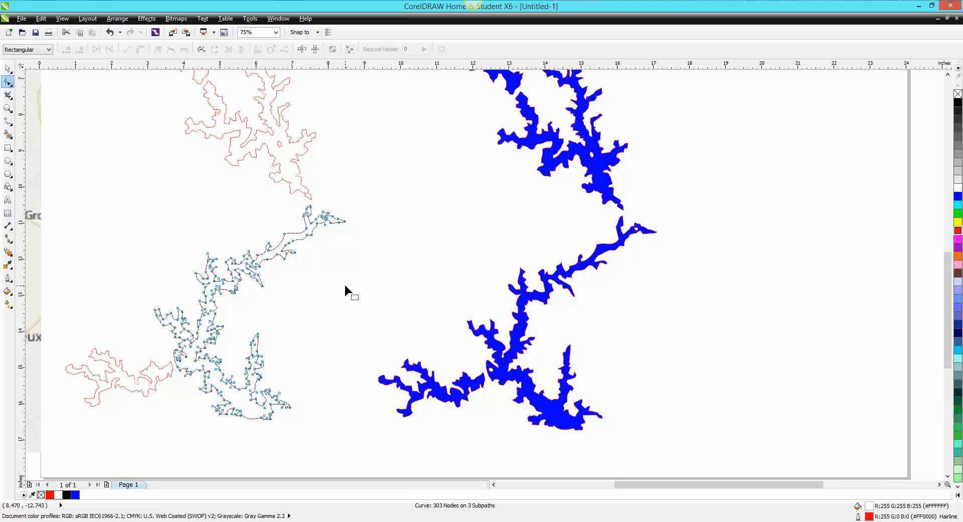
Delete all the blue-filled lake shapes from the page, keeping the red outlines and the map bitmap.
key("space")
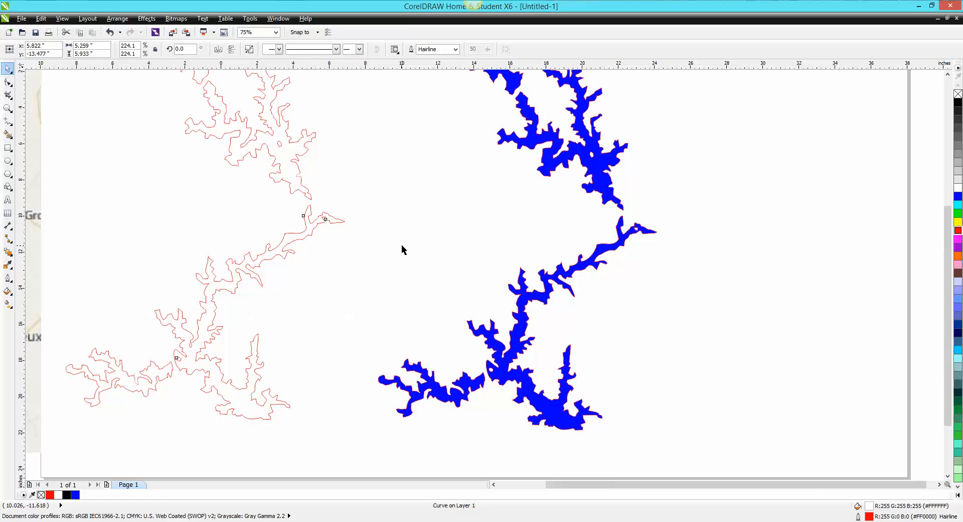
scroll(402, 249, "down", 1)
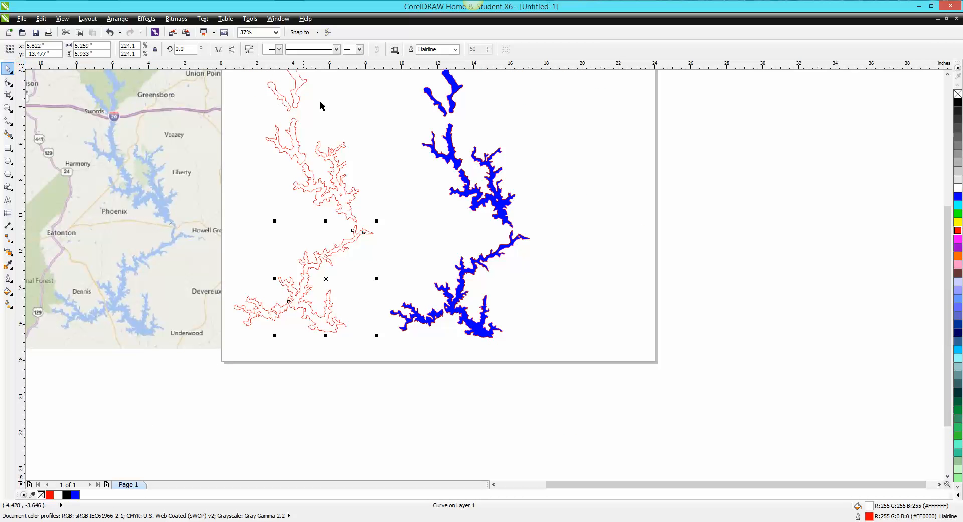
scroll(946, 245, "up", 2)
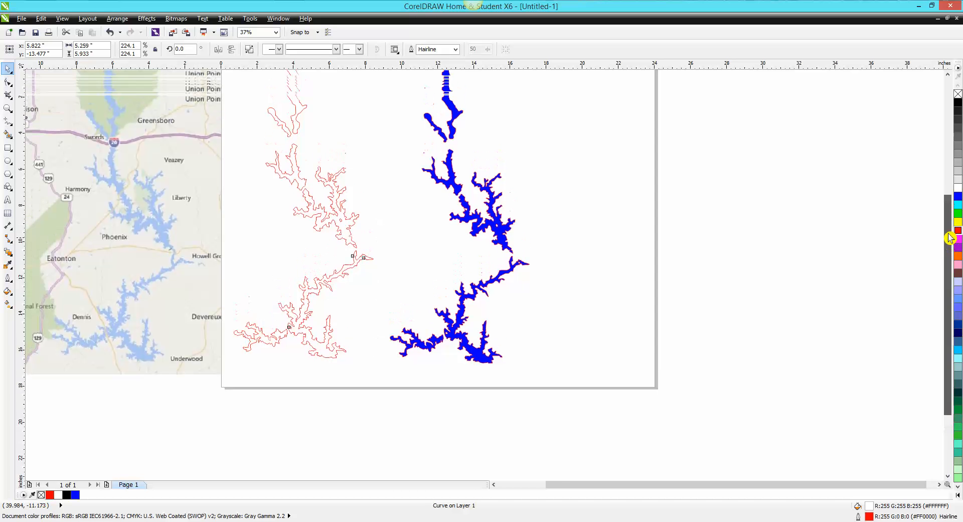
left_click_drag(401, 285, 547, 395)
key("Delete")
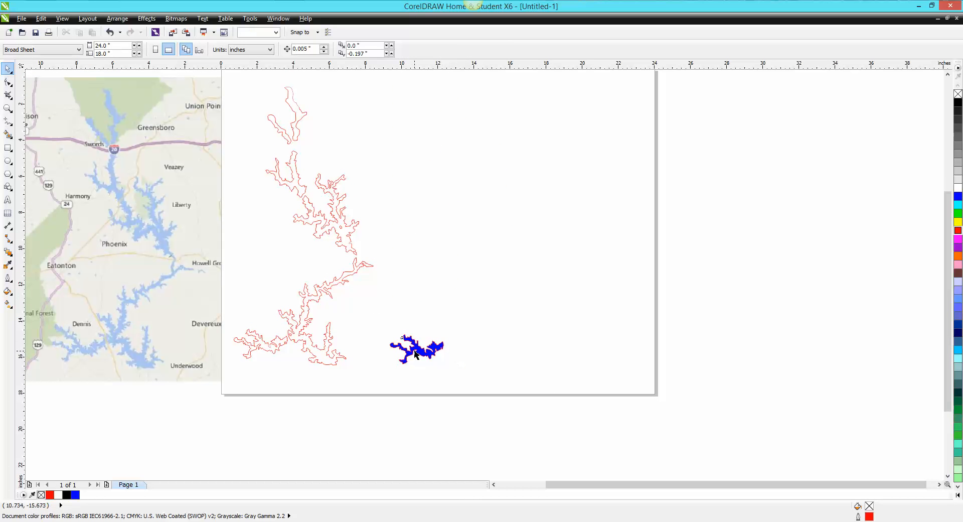
left_click(416, 354)
key("Delete")
Group all the red lake outlines and move the map bitmap onto the page beside them.
scroll(421, 328, "down", 1)
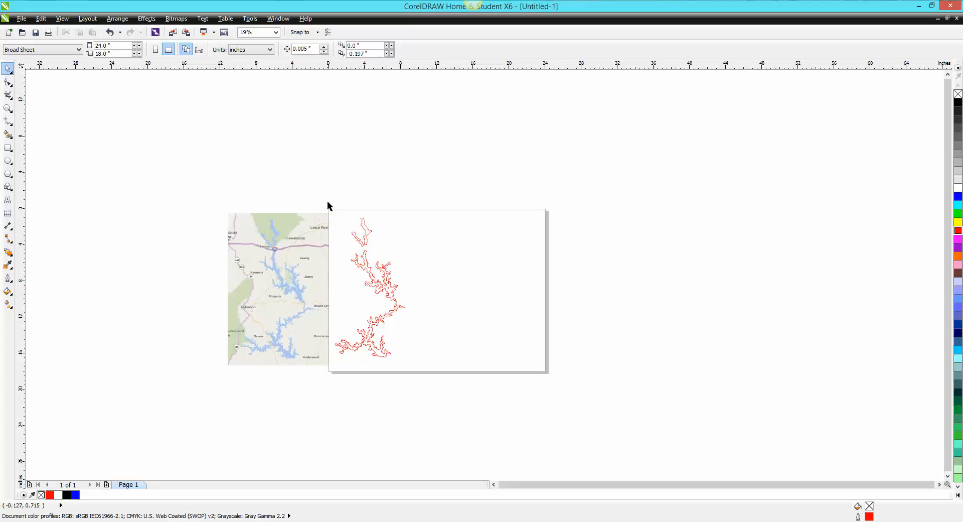
left_click_drag(332, 202, 429, 372)
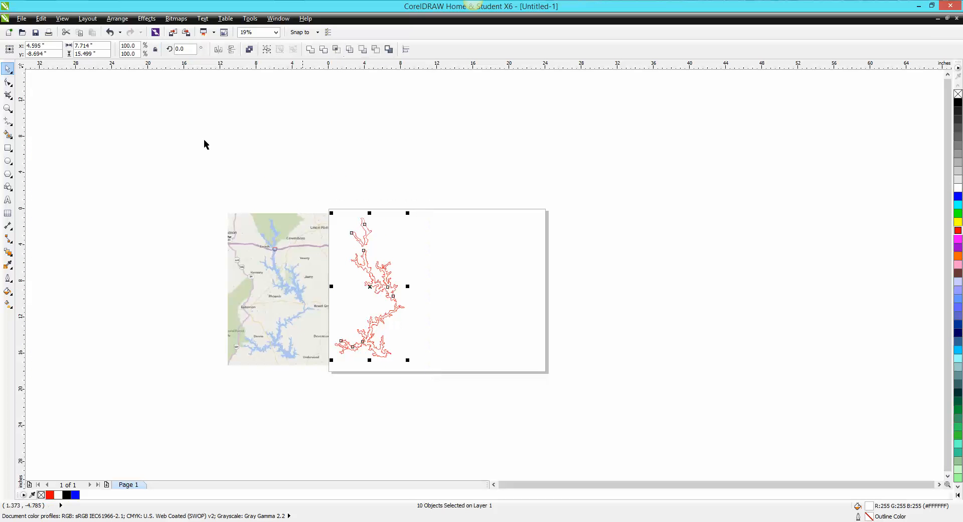
left_click(117, 19)
left_click(133, 84)
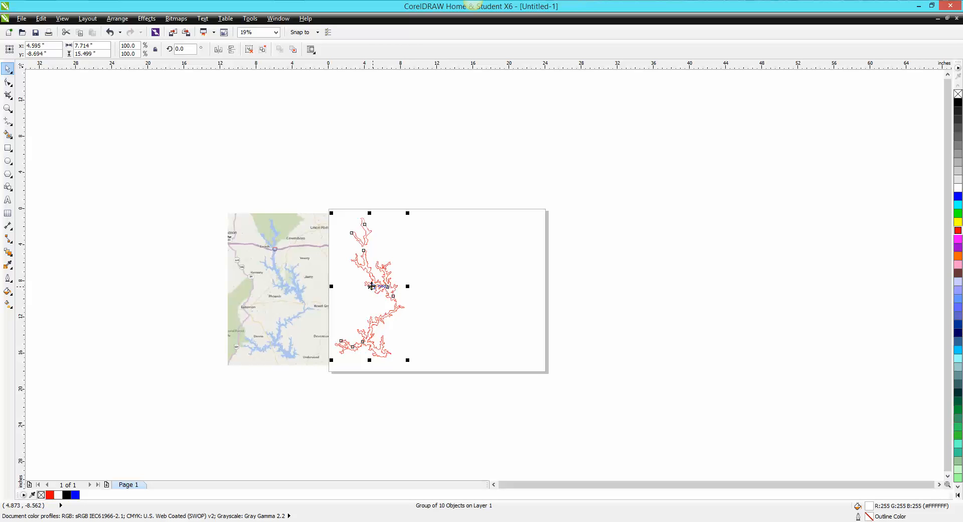
left_click(291, 290)
left_click_drag(281, 287, 459, 292)
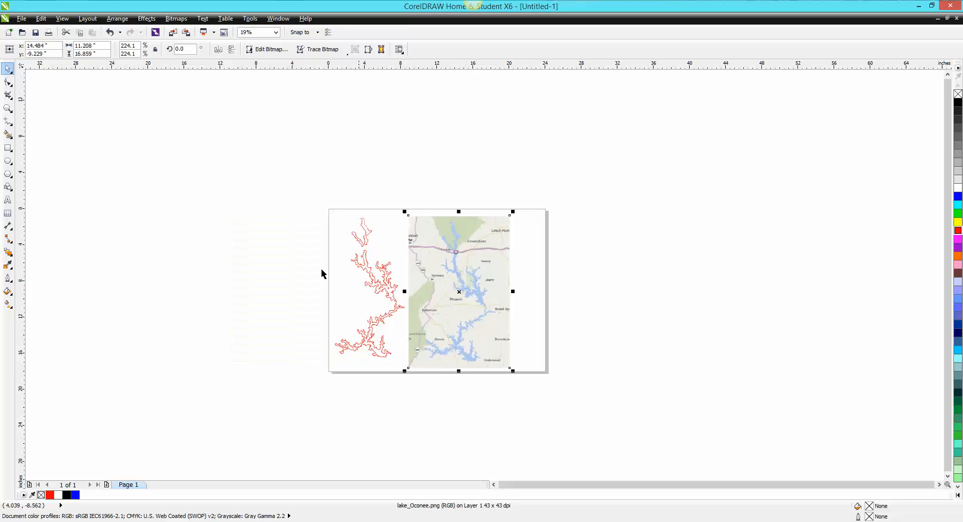
Lay the grouped lake outlines over the lake on the map bitmap and nudge them slightly left and up into alignment.
left_click(8, 108)
left_click_drag(325, 201, 553, 375)
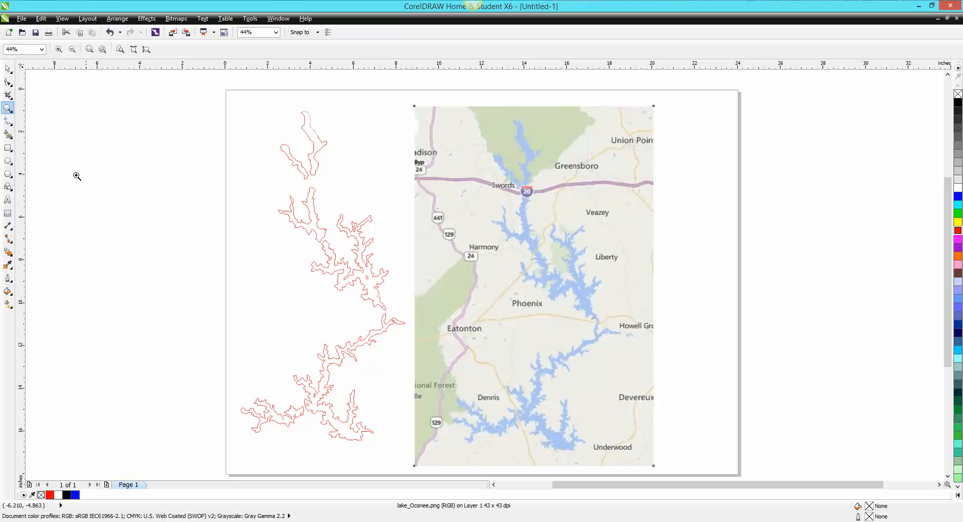
left_click(8, 68)
left_click(336, 275)
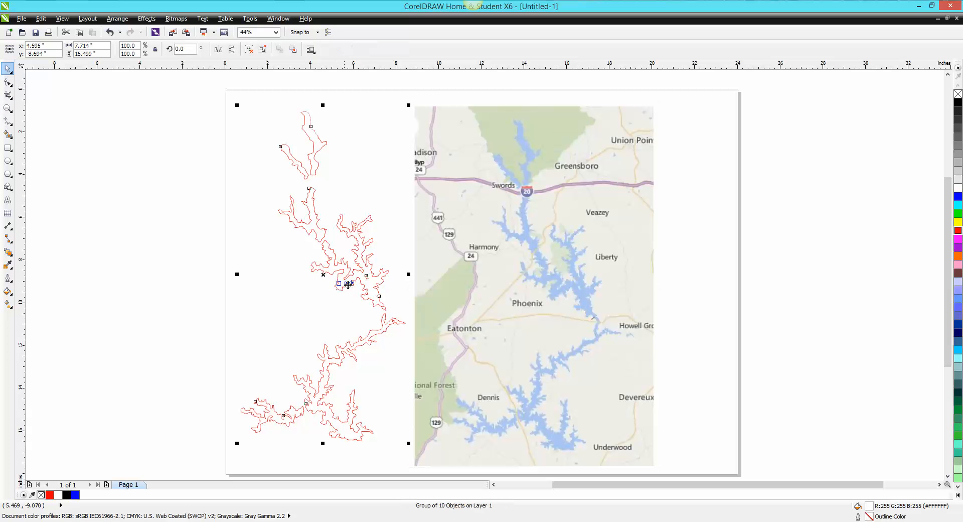
left_click_drag(325, 275, 540, 286)
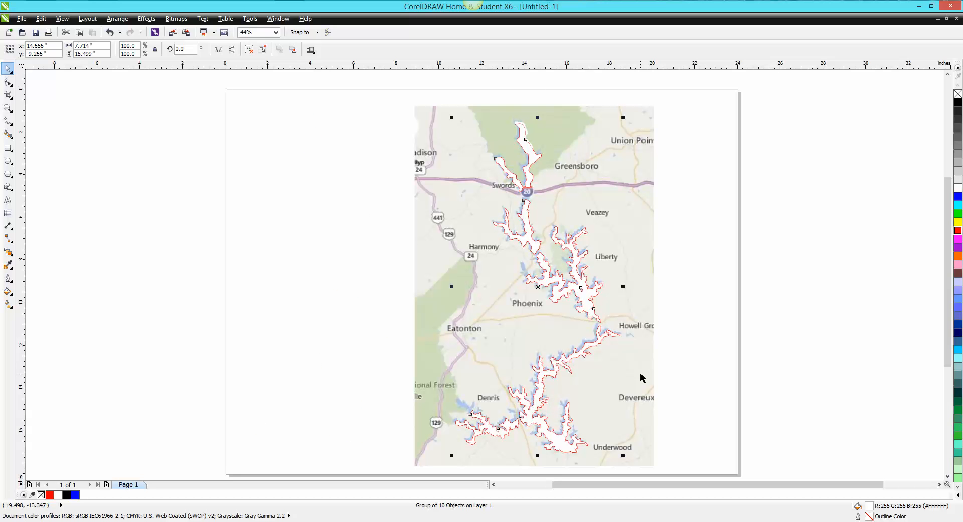
key("Left")
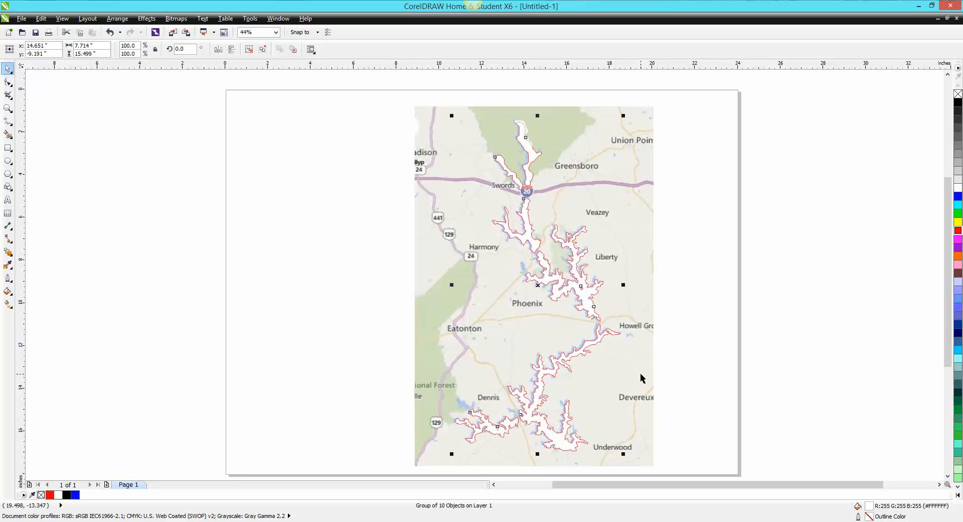
key("Up")
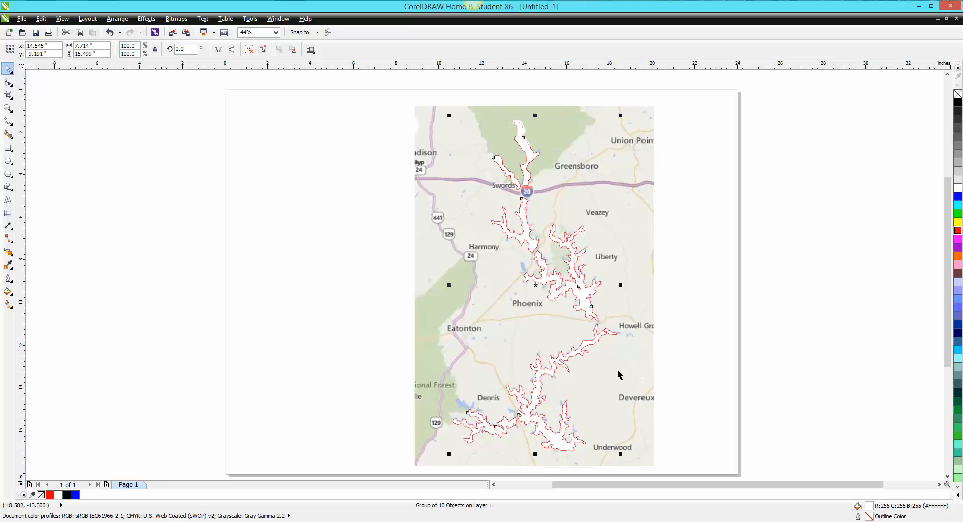
Trace the Interstate 20 highway across the full map with a freehand curve about 11.06 inches wide.
left_click(8, 108)
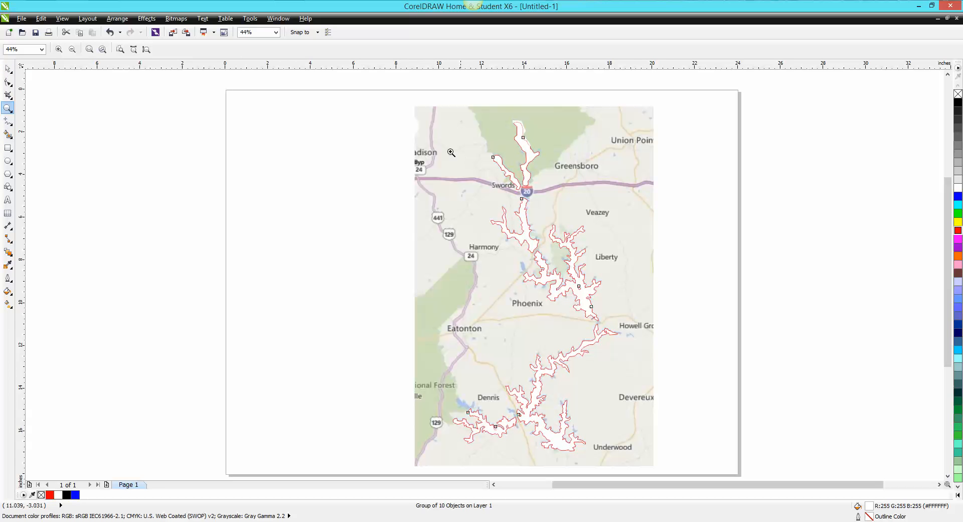
left_click_drag(413, 142, 683, 273)
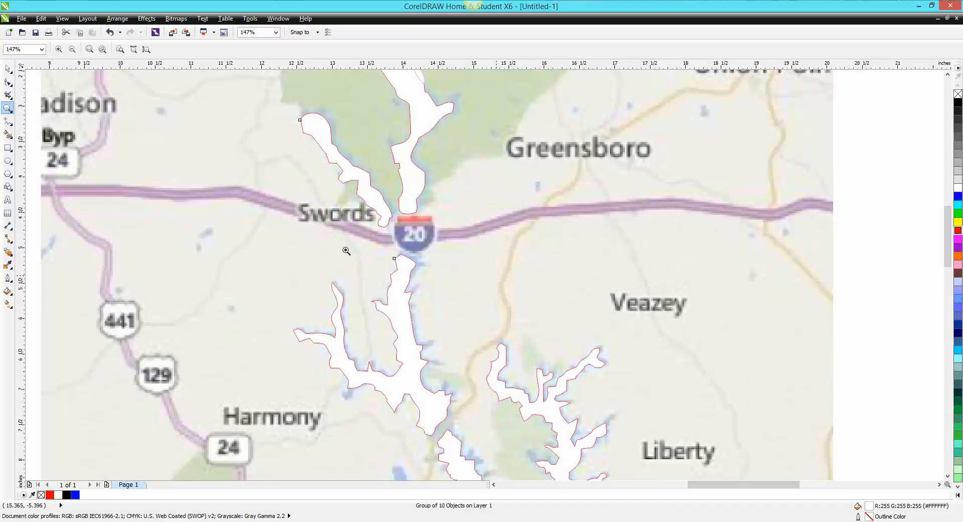
left_click(8, 121)
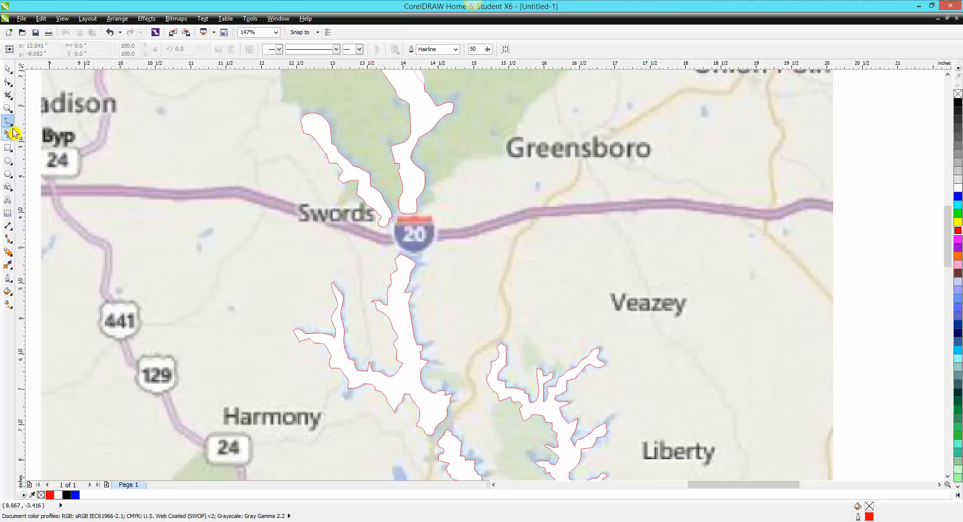
left_click(11, 126)
mouse_move(11, 134)
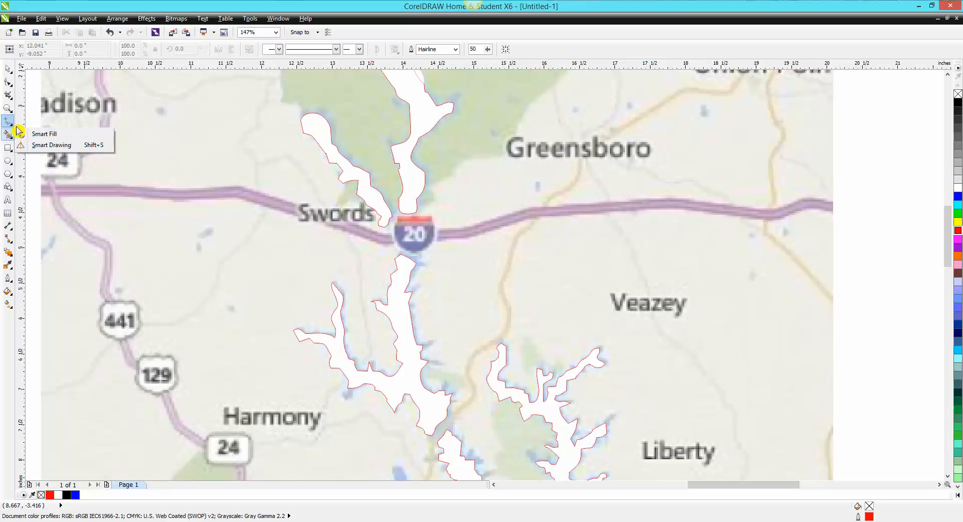
left_click(13, 129)
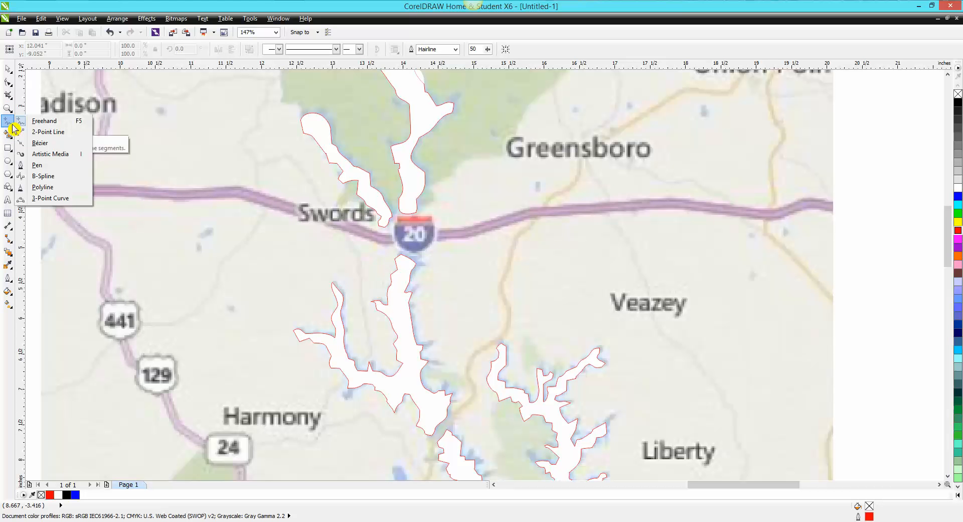
left_click(40, 123)
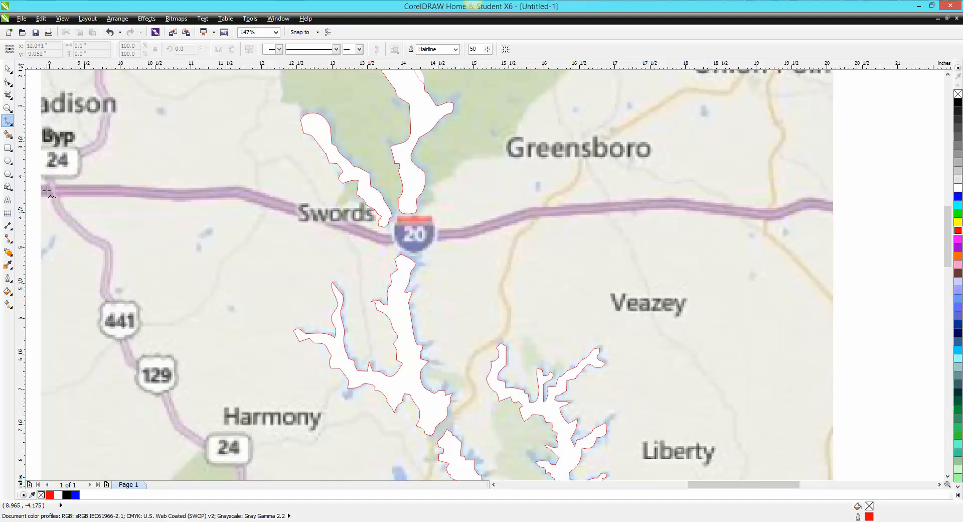
mouse_move(49, 191)
left_mouse_down()
mouse_move(257, 203)
mouse_move(393, 242)
mouse_move(641, 212)
mouse_move(828, 208)
left_mouse_up()
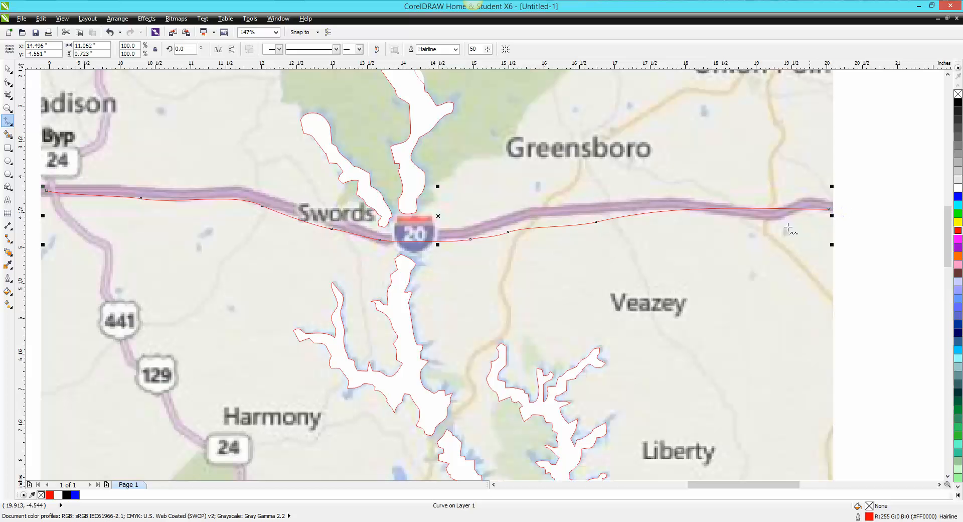
Give the traced highway curve a black outline 1.5 pt wide.
double_click(870, 517)
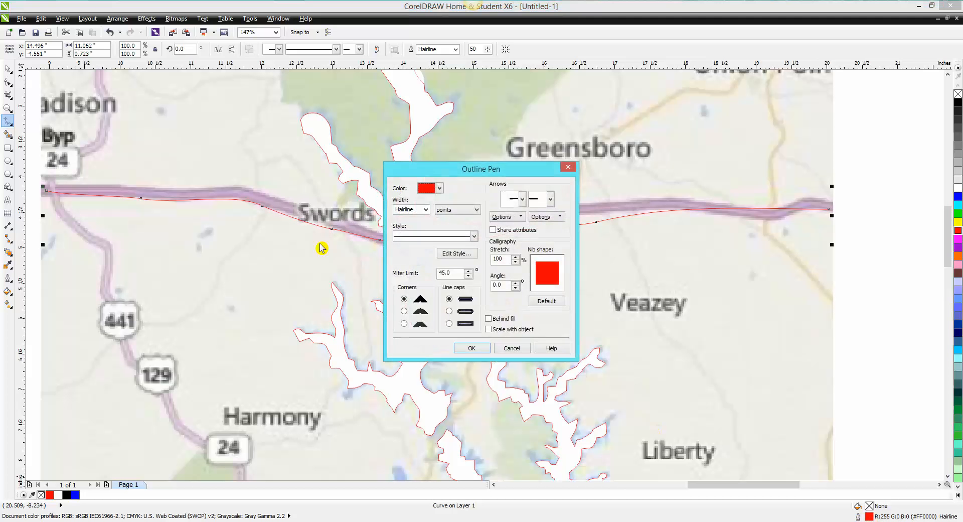
left_click(425, 209)
left_click(413, 251)
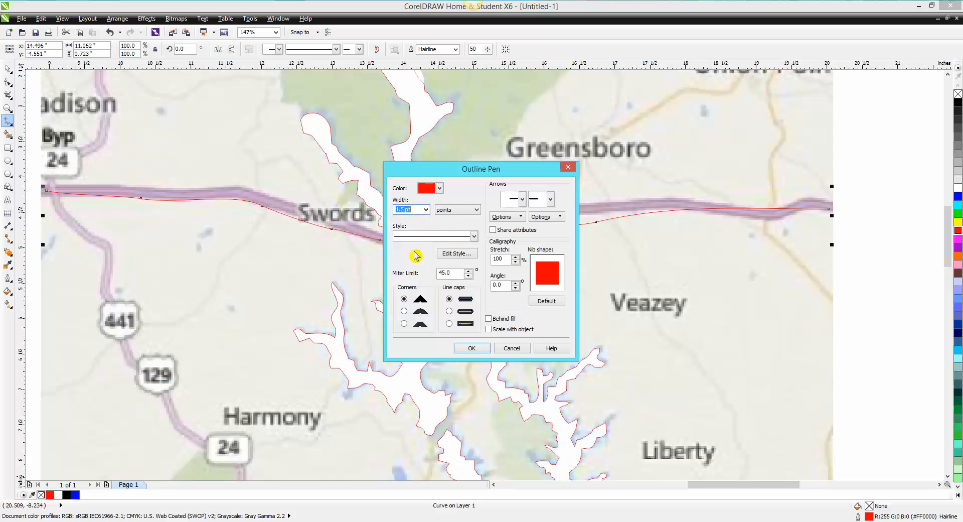
left_click(439, 189)
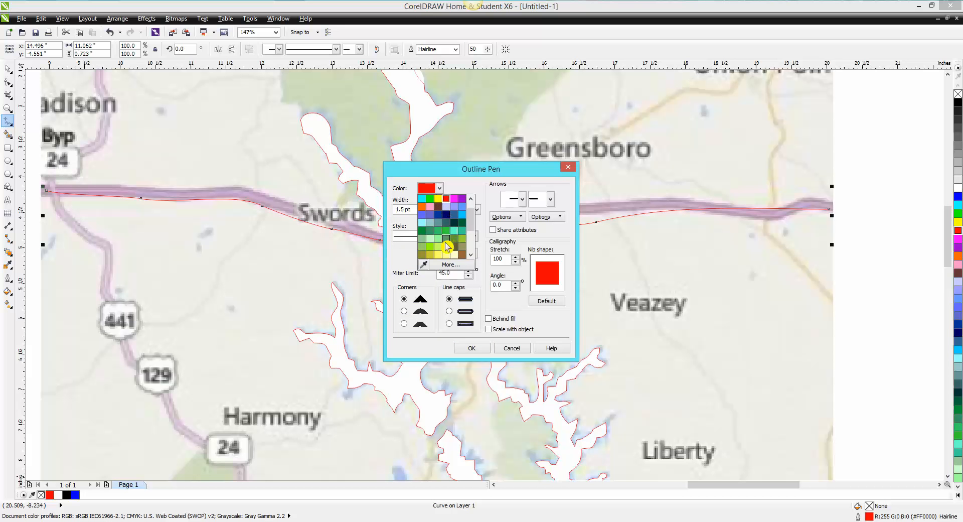
left_click_drag(472, 241, 471, 199)
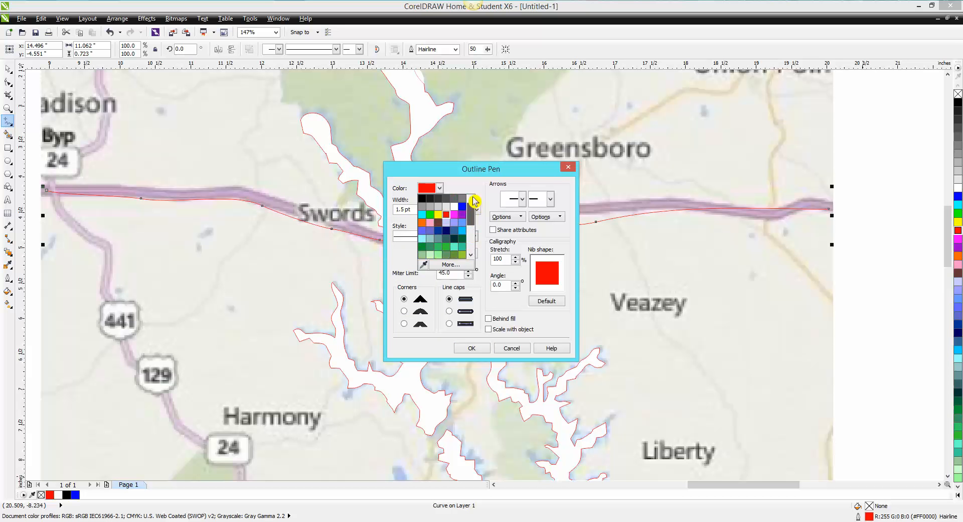
left_click(423, 199)
left_click(479, 348)
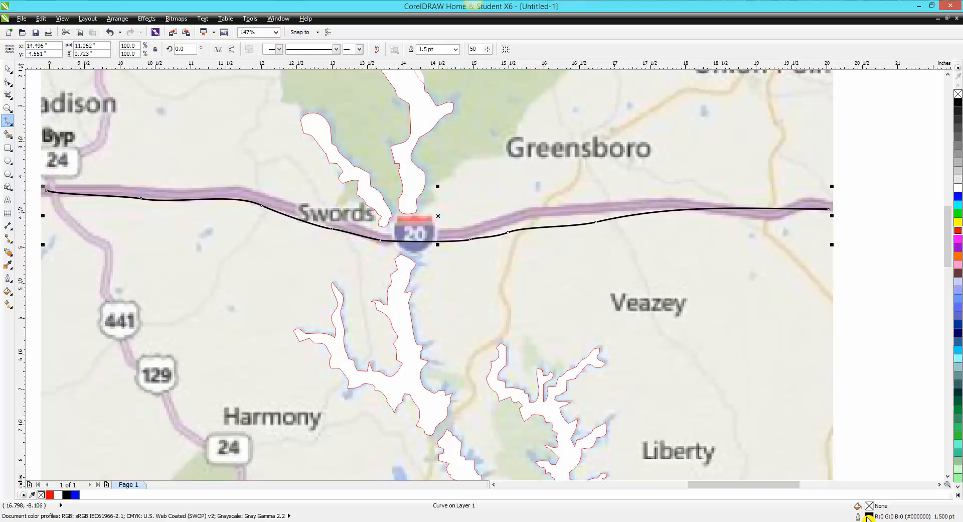
Set the highway curve's outline width to 3.0 pt.
double_click(869, 517)
left_click(426, 210)
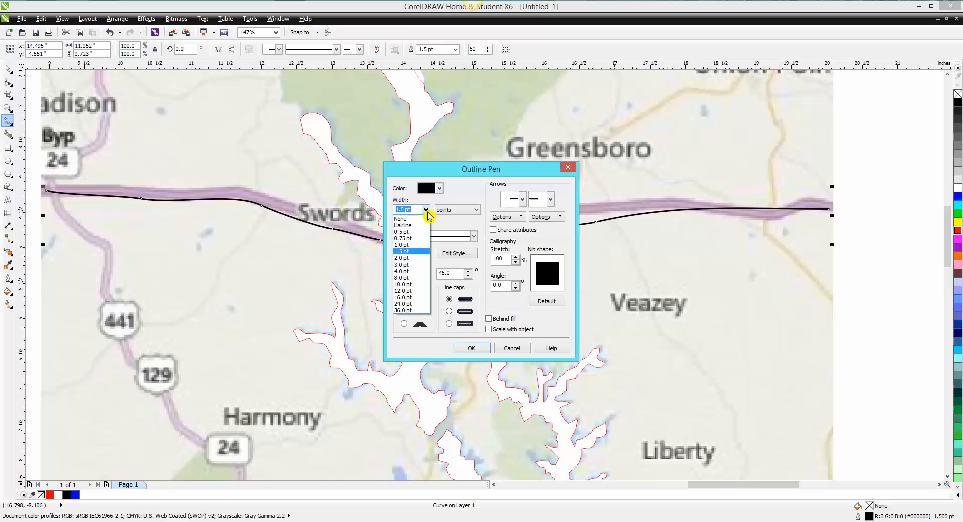
left_click(405, 264)
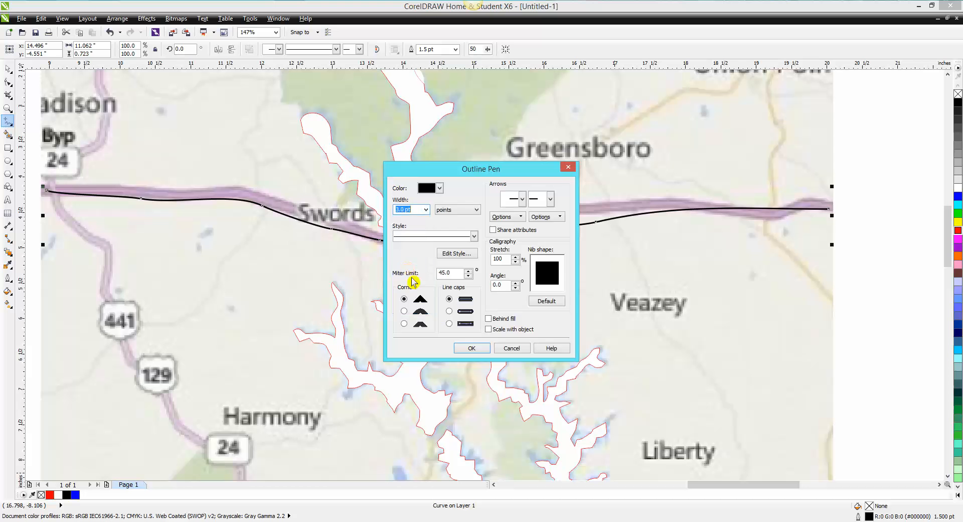
left_click(472, 348)
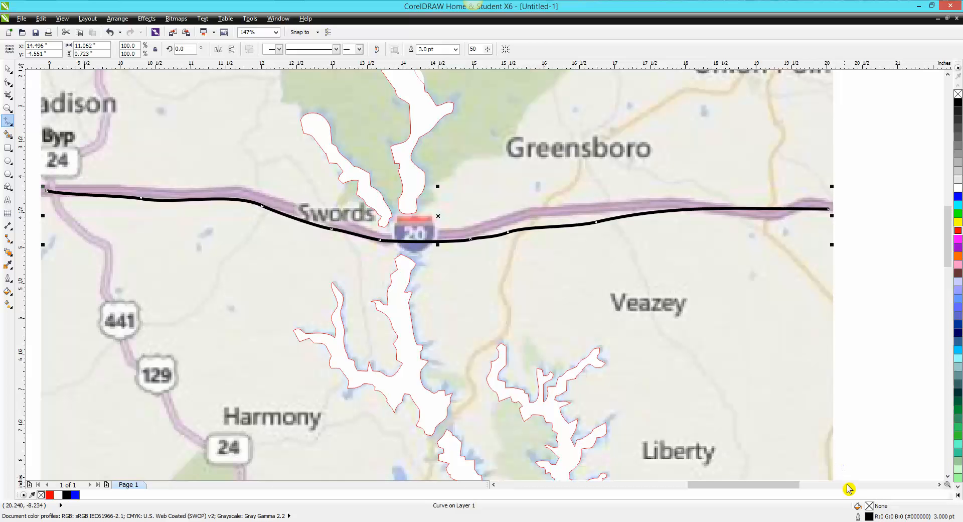
Set the highway curve's outline width to 6 pt.
double_click(872, 518)
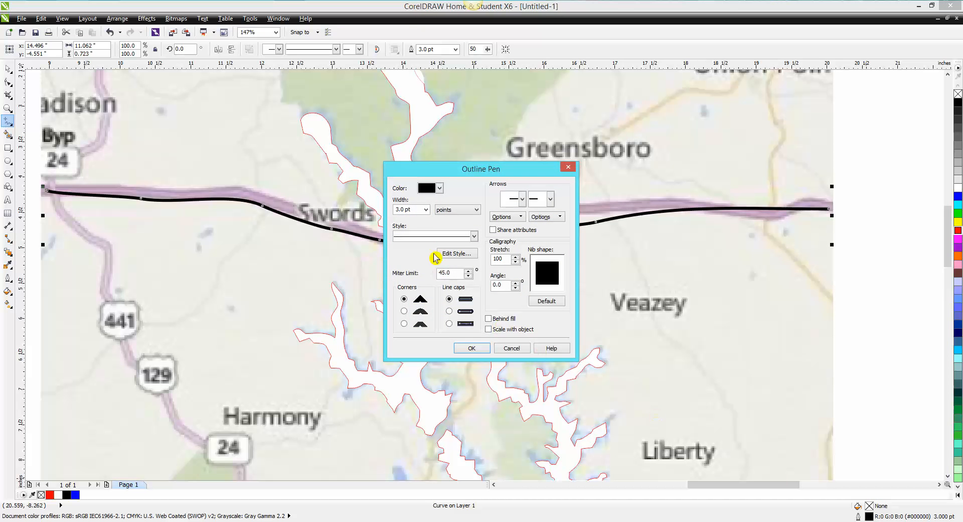
left_click(426, 210)
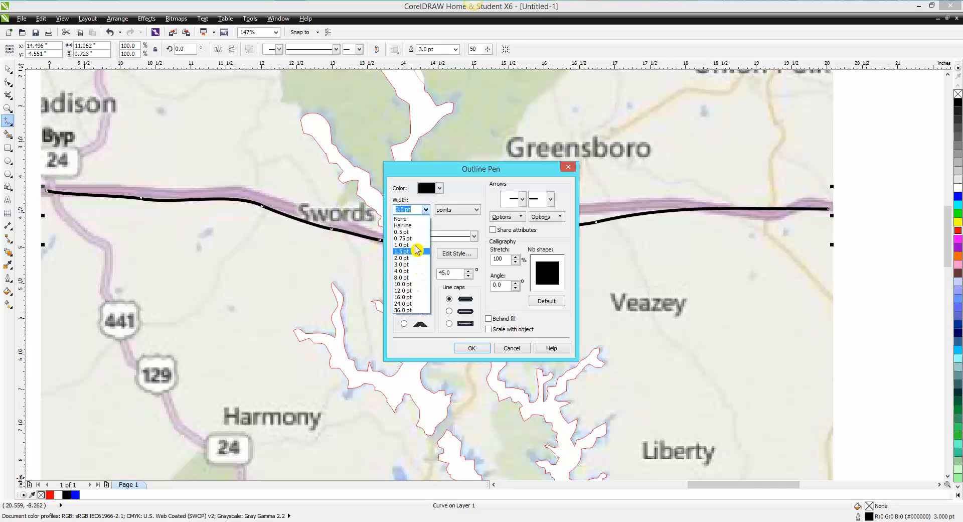
left_click(416, 209)
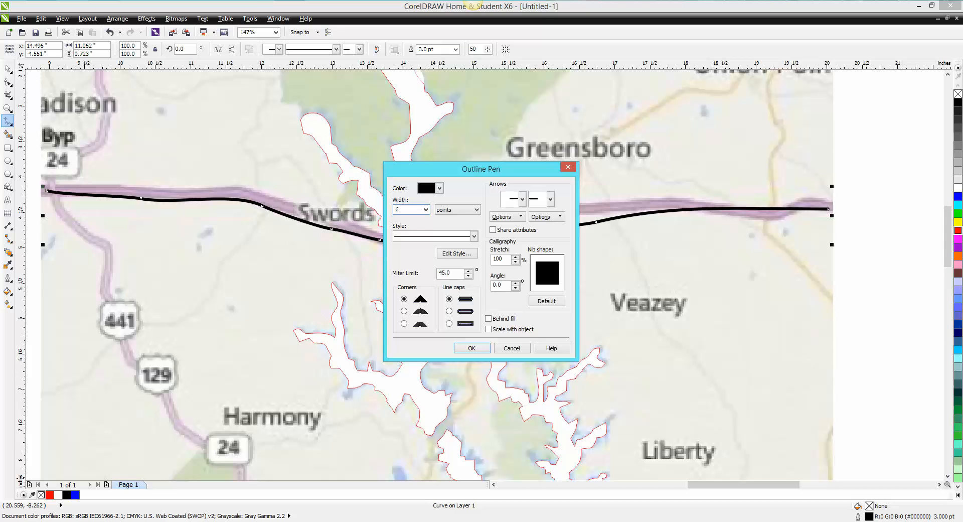
type("6")
key("Return")
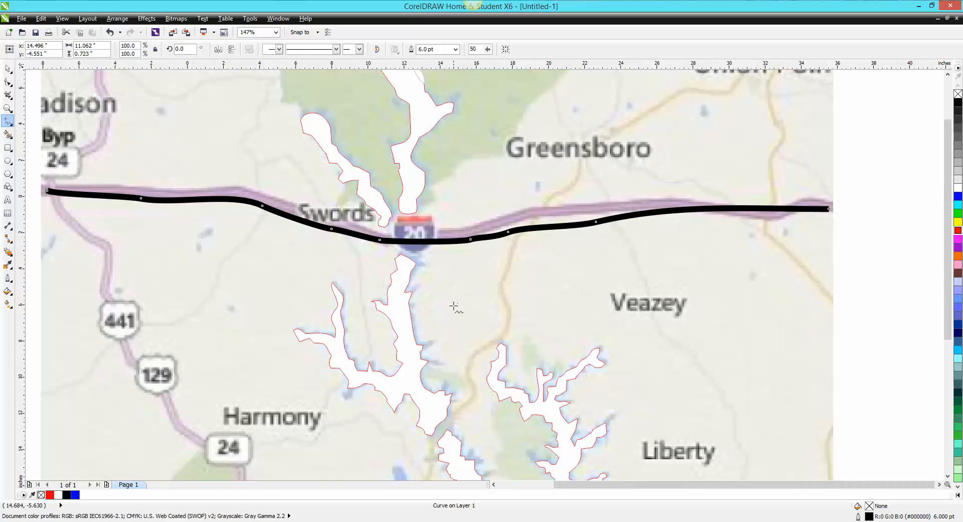
Reshape the highway curve by moving its nodes and bending its eastern segment to follow Interstate 20 on the map.
scroll(452, 292, "down", 4)
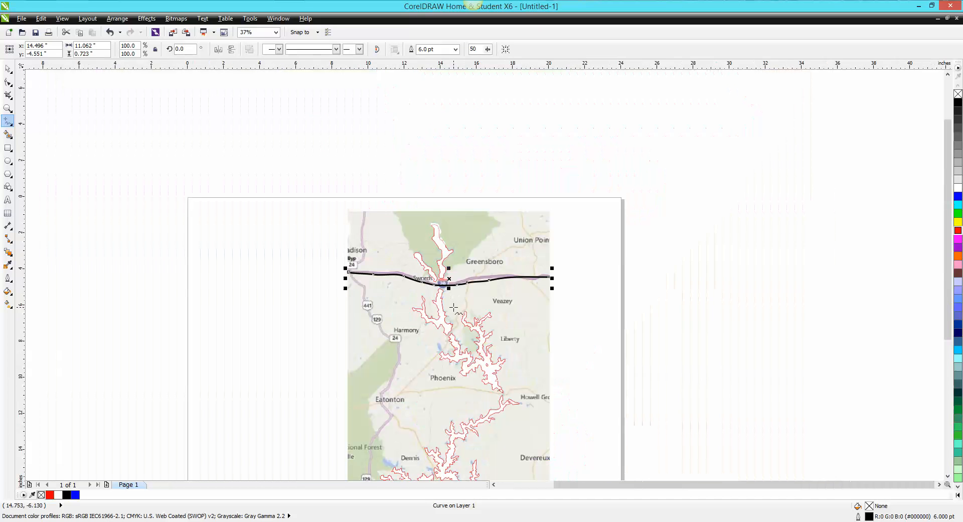
left_click(7, 108)
left_click_drag(345, 225, 670, 348)
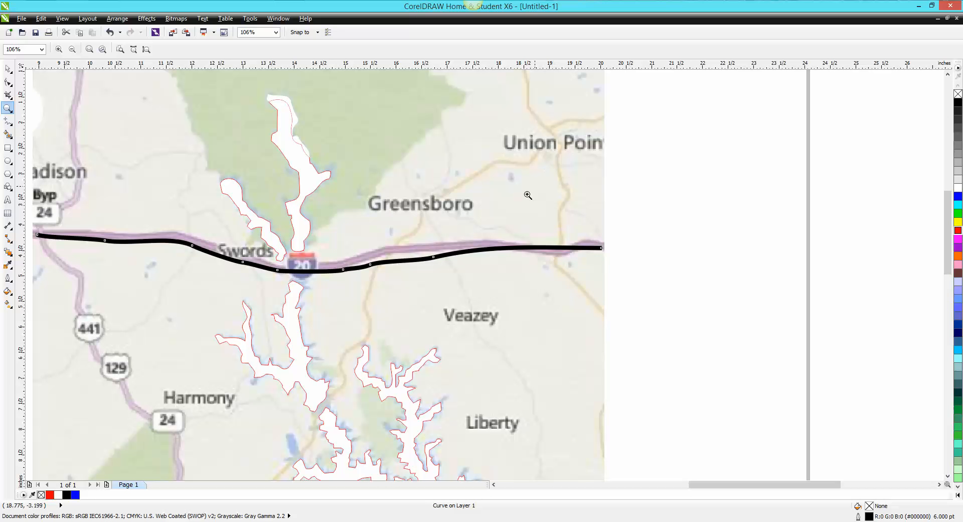
left_click(7, 82)
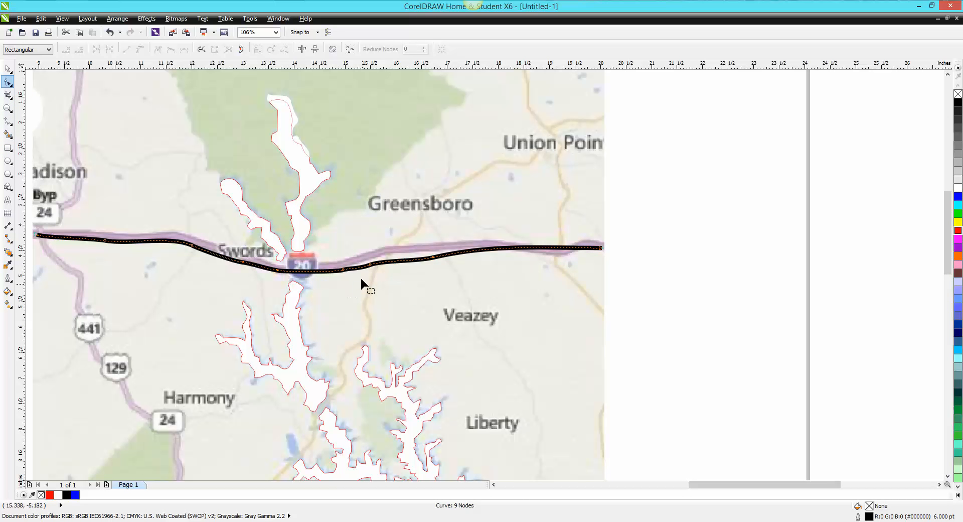
left_click_drag(372, 265, 374, 255)
left_click_drag(433, 259, 434, 245)
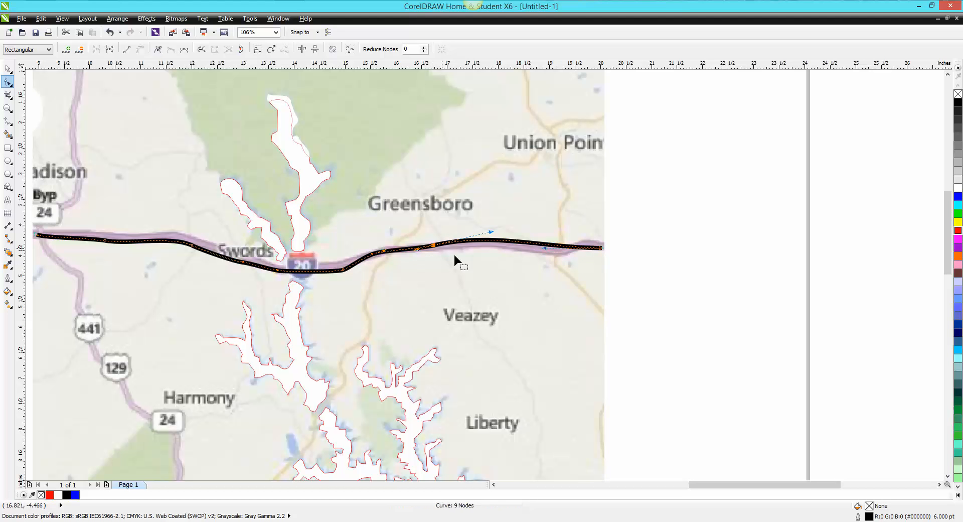
left_click_drag(544, 249, 544, 269)
left_click_drag(191, 245, 190, 236)
left_click_drag(106, 241, 104, 233)
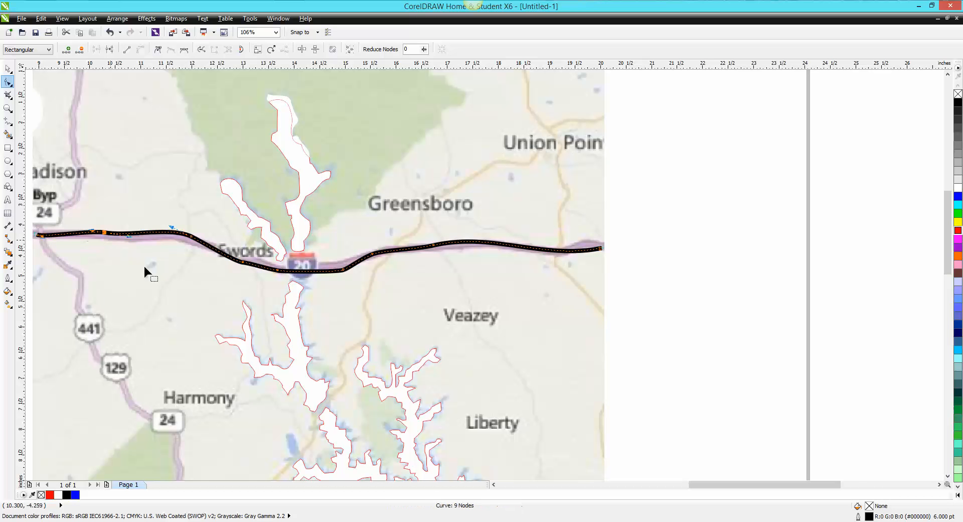
Reposition the highway curve's western end node at the map bitmap's west edge.
left_click_drag(36, 237, 31, 248)
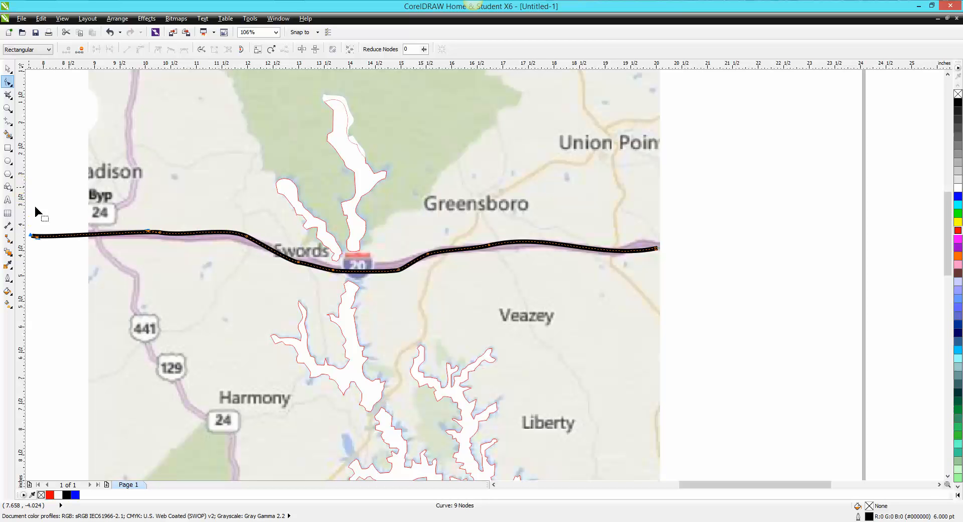
mouse_move(33, 239)
left_mouse_down()
mouse_move(88, 235)
mouse_move(256, 279)
left_mouse_up()
left_click(8, 108)
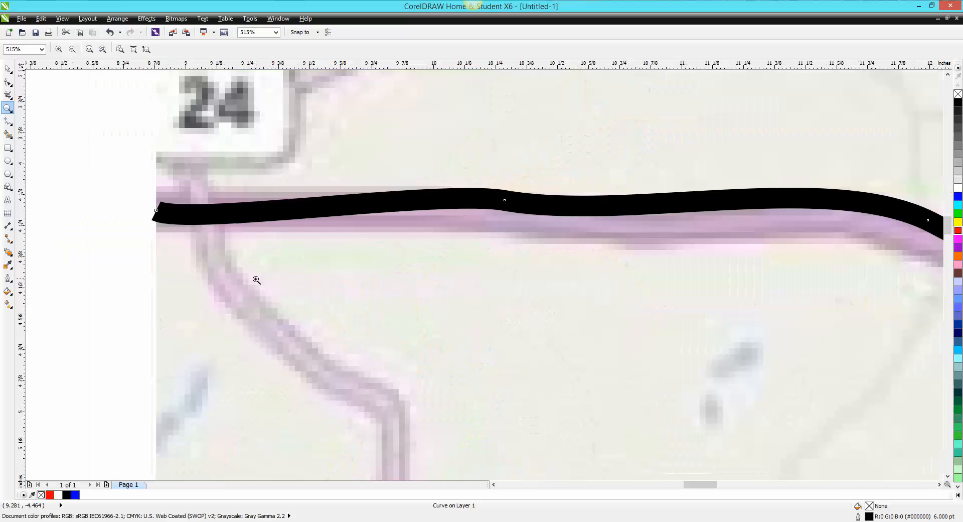
scroll(258, 284, "down", 2)
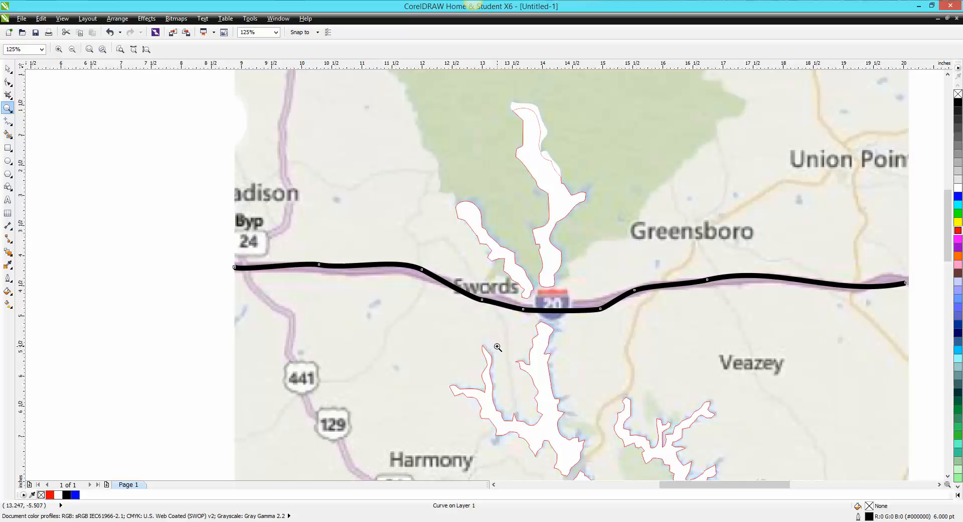
Draw a circle about 0.72 inches in diameter and move it over the Interstate 20 shield.
left_click(8, 160)
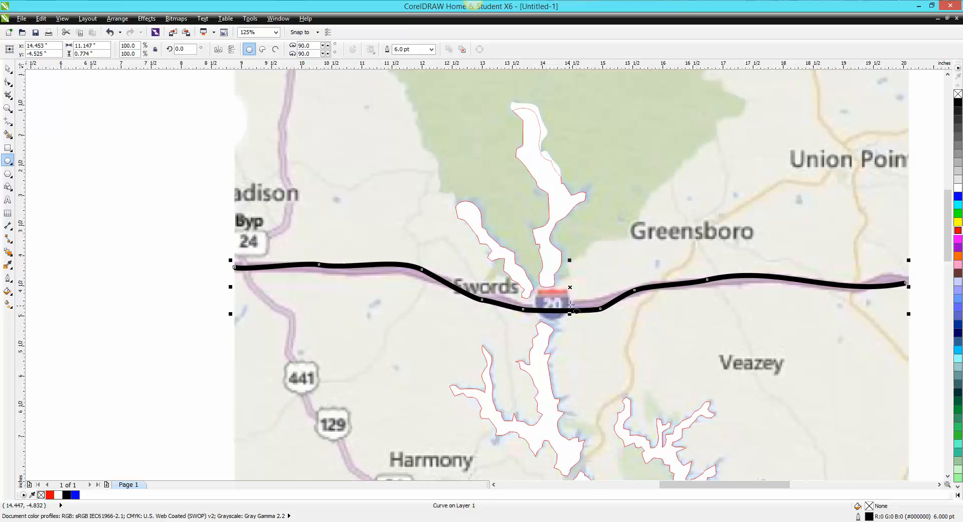
left_click_drag(584, 296, 563, 319)
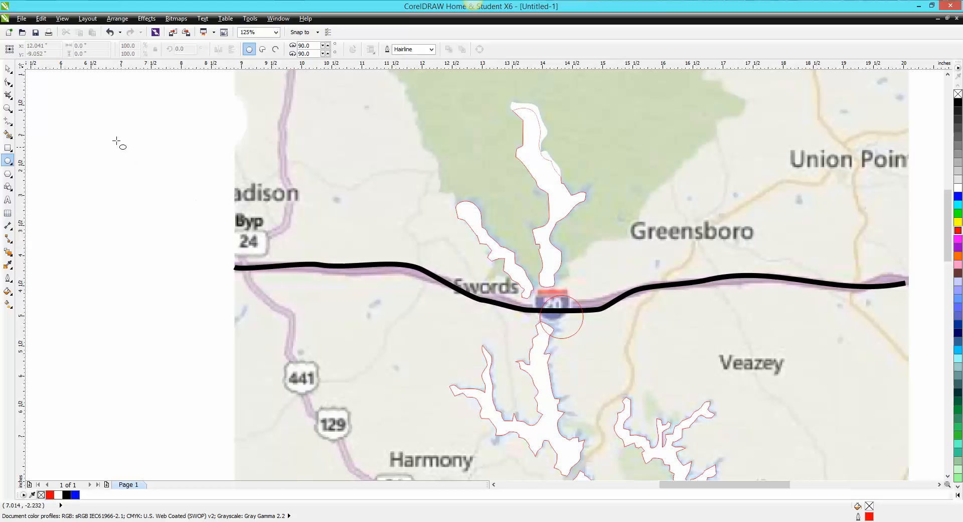
left_click(8, 69)
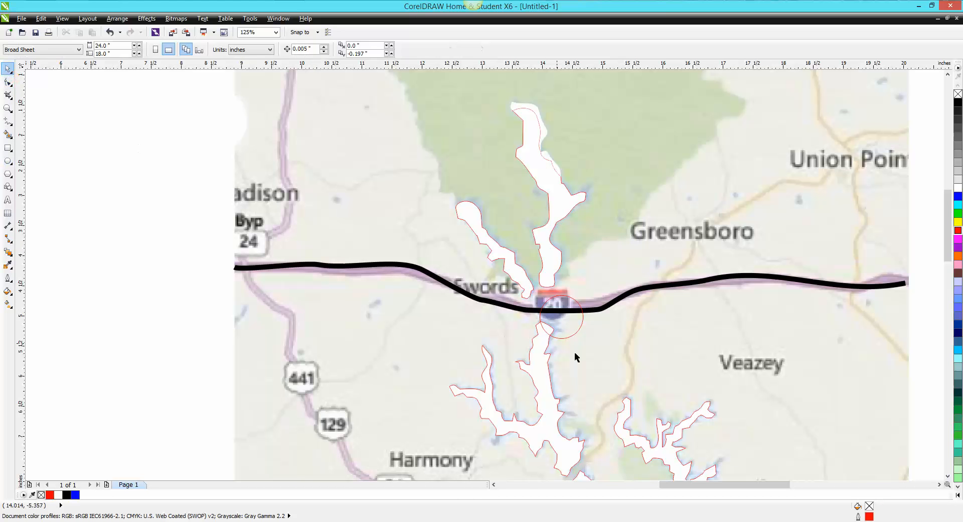
left_click(567, 298)
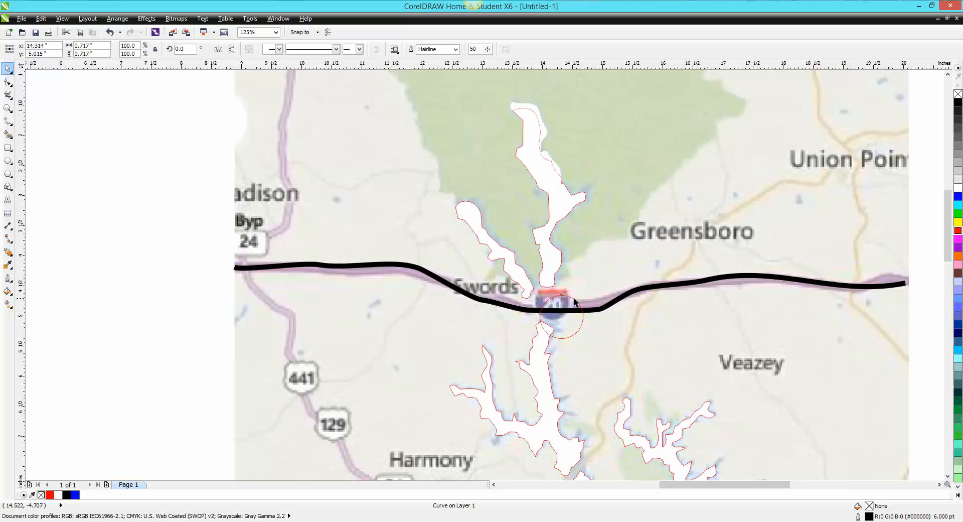
left_click(567, 320)
left_click_drag(564, 319, 560, 313)
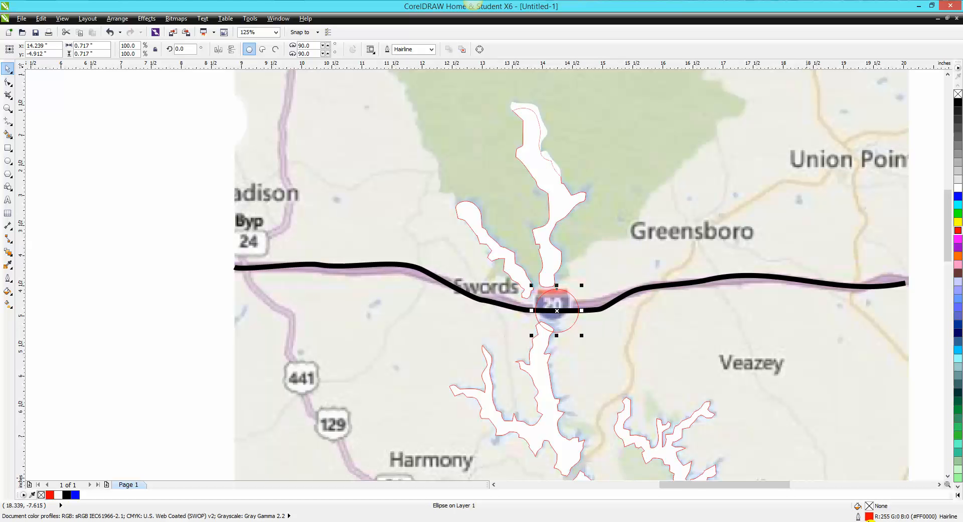
Give the circle over the shield a black outline 8.0 pt wide.
double_click(871, 517)
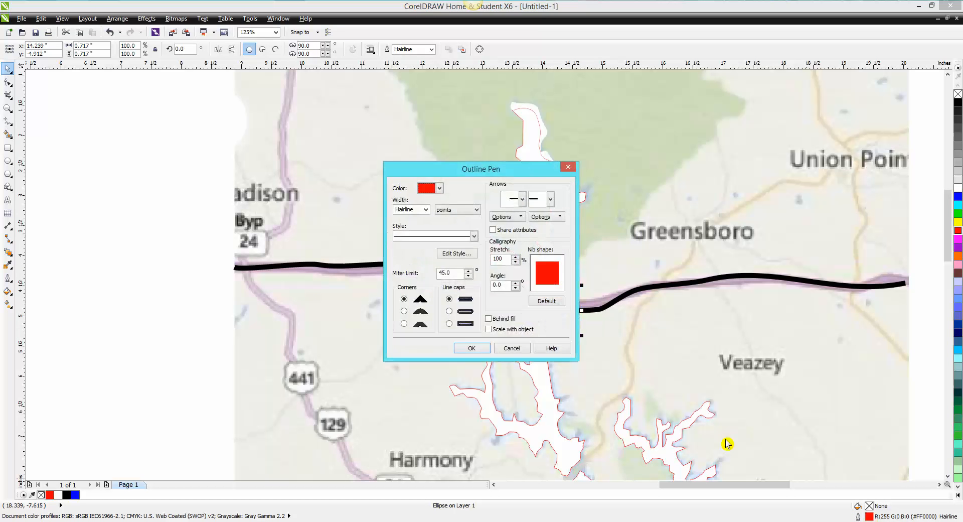
left_click(440, 188)
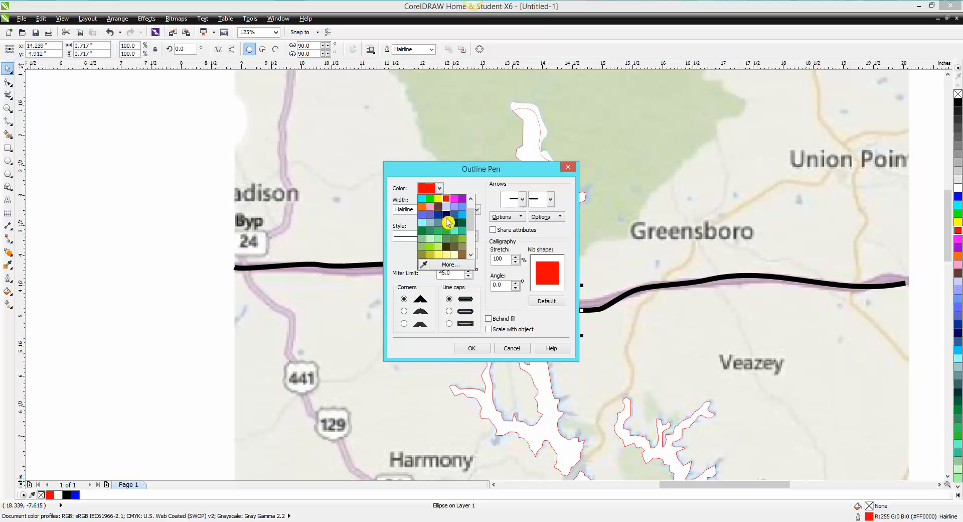
scroll(425, 202, "up", 2)
left_click(425, 200)
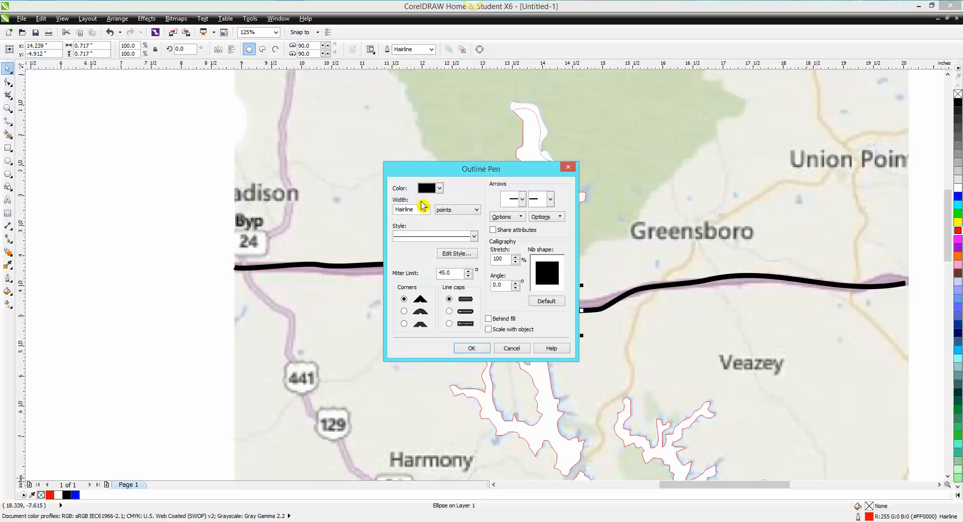
left_click(429, 210)
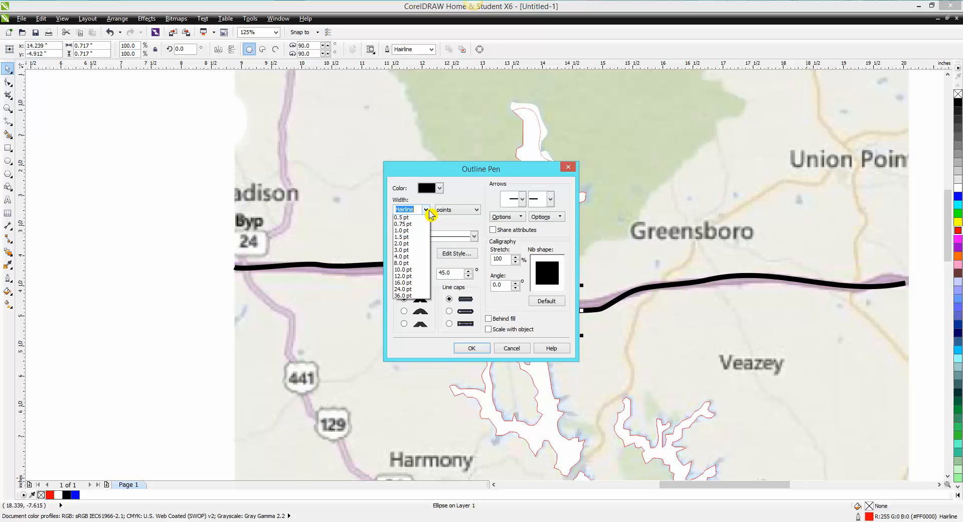
left_click(412, 278)
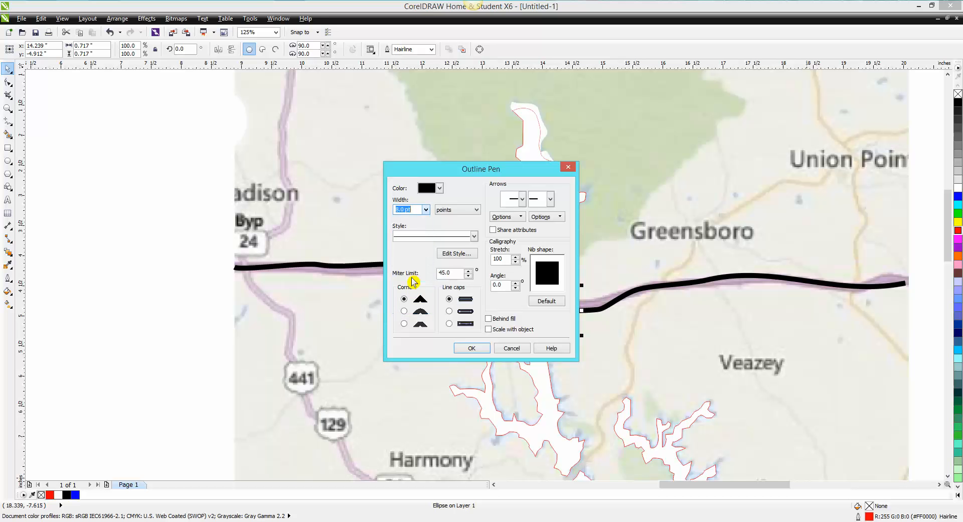
left_click(479, 350)
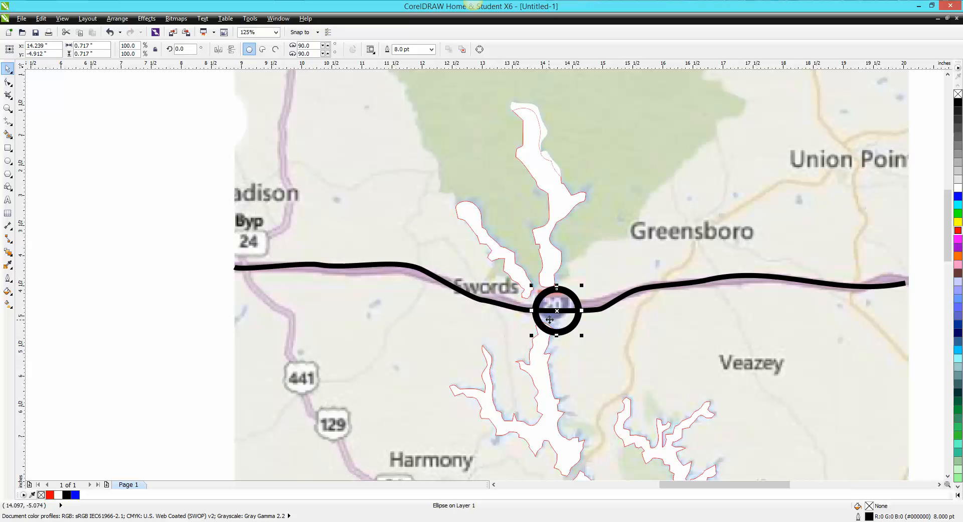
Nudge the circle up over the highway line and scale it down to about 0.525 inches in diameter.
key("Up")
key("Up")
key("Up")
key("Up")
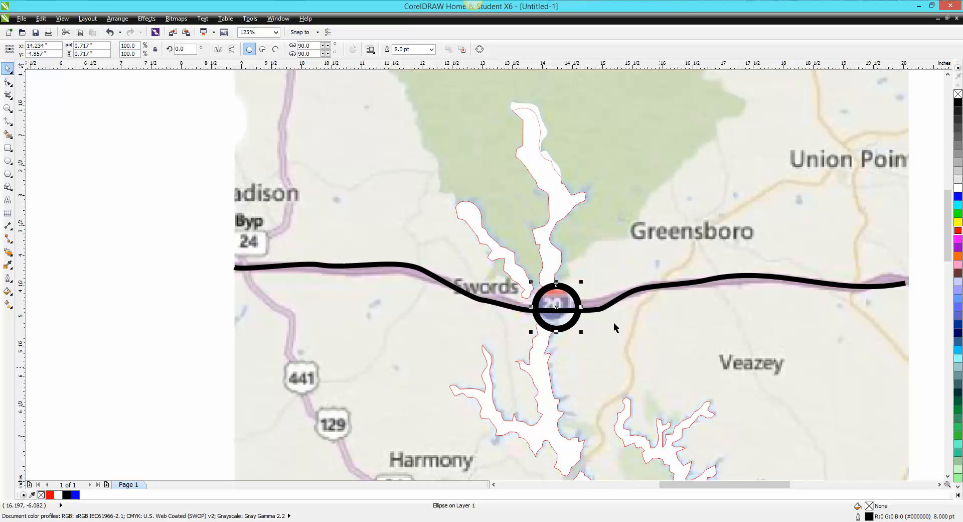
left_click_drag(581, 281, 557, 307)
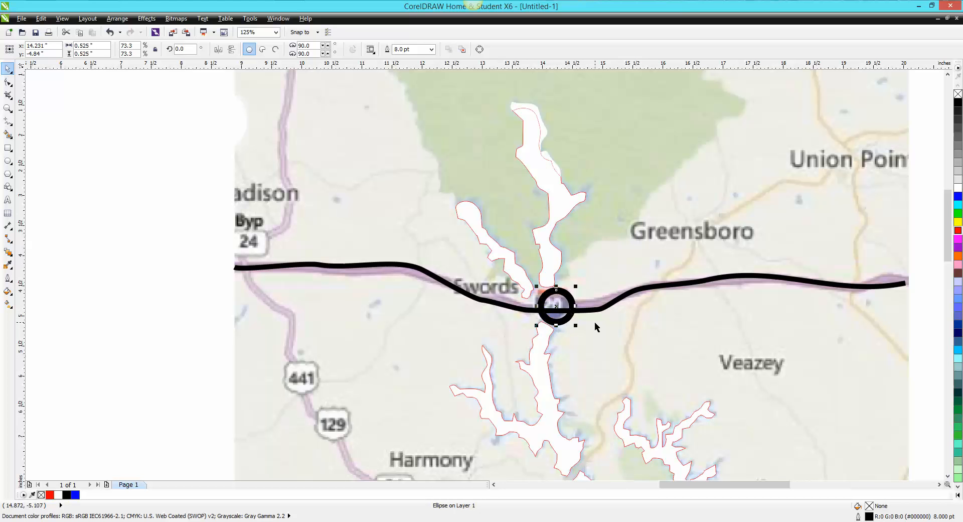
left_click(10, 98)
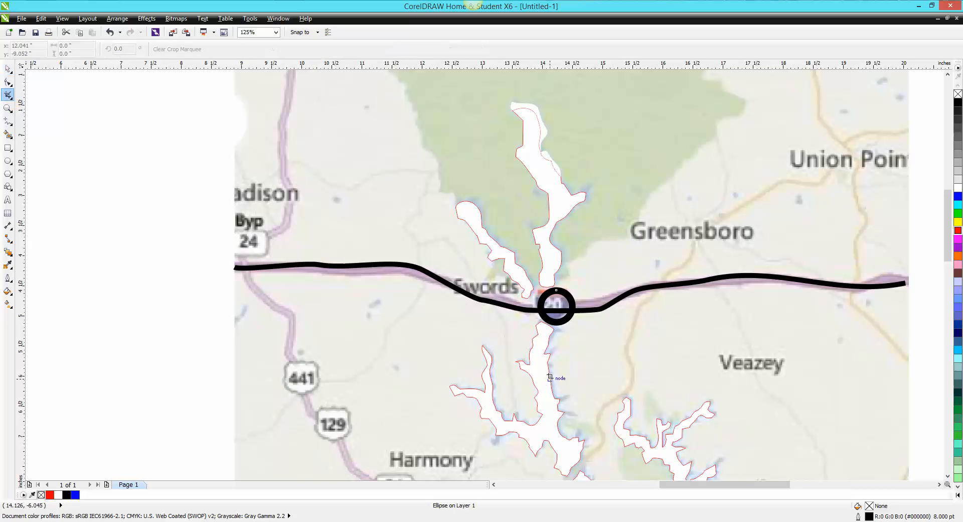
left_click(14, 100)
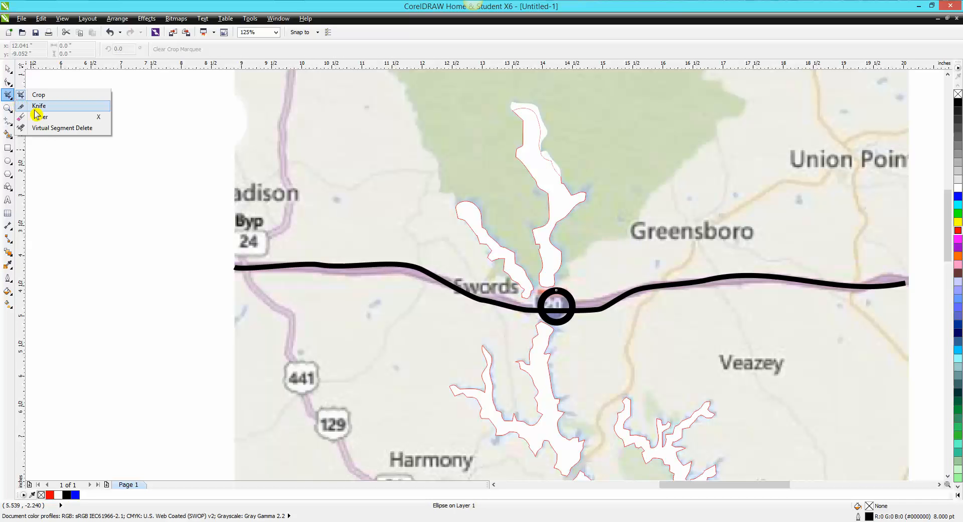
left_click(52, 131)
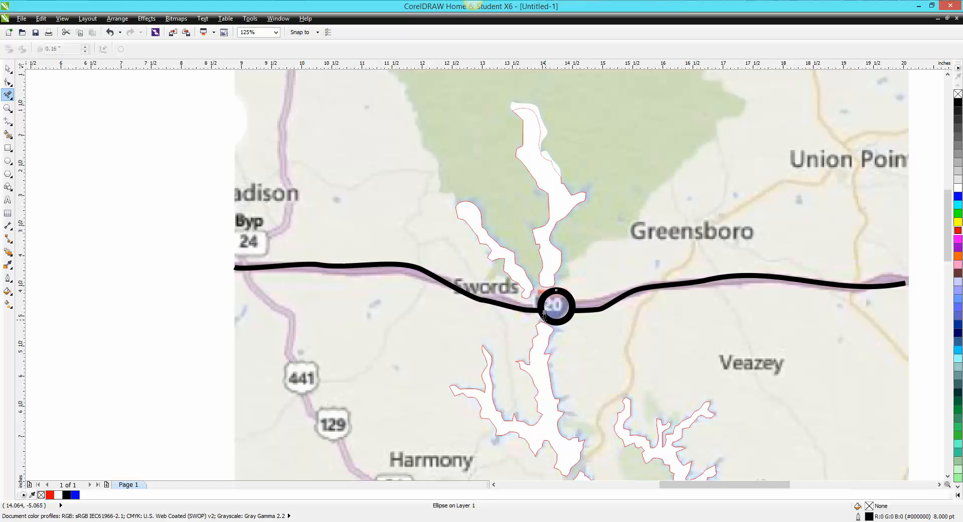
Add the artistic text "20" in the blank area west of the map bitmap.
left_click(8, 200)
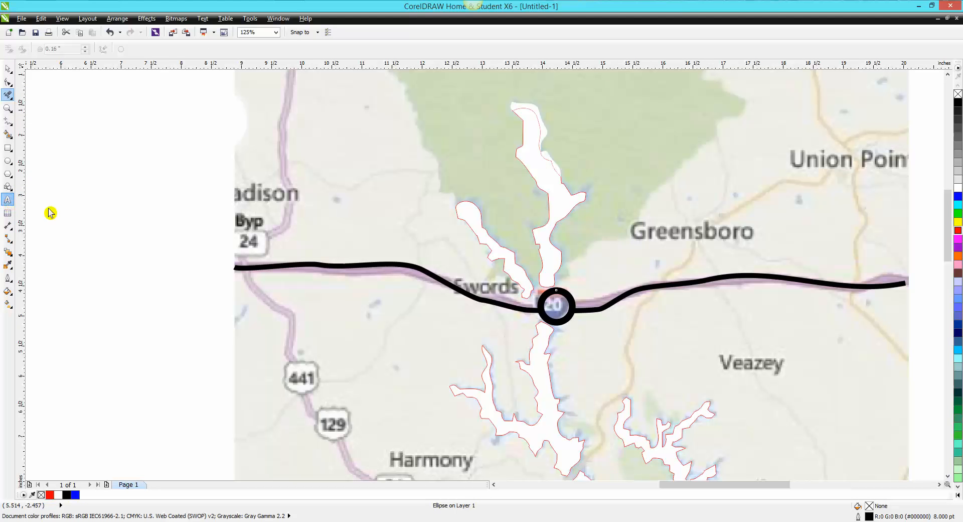
left_click(145, 289)
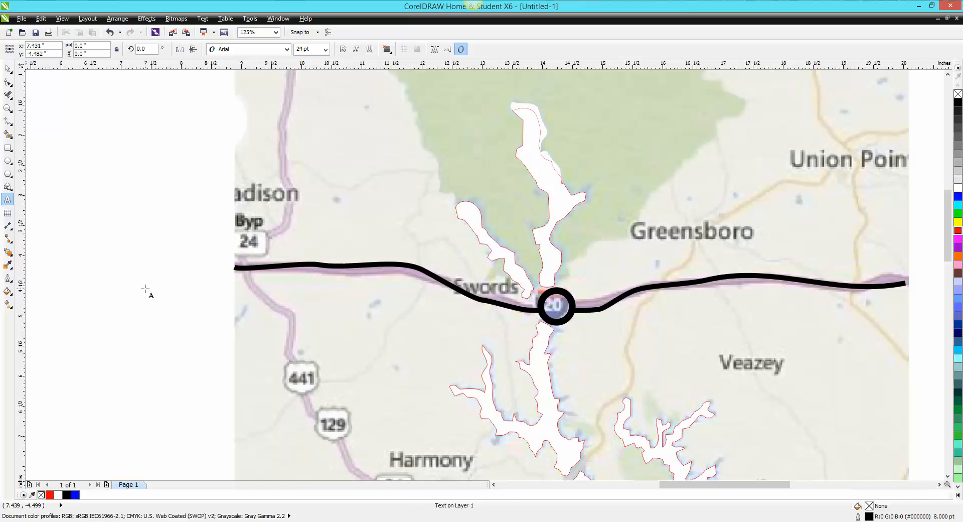
type("20")
key("Escape")
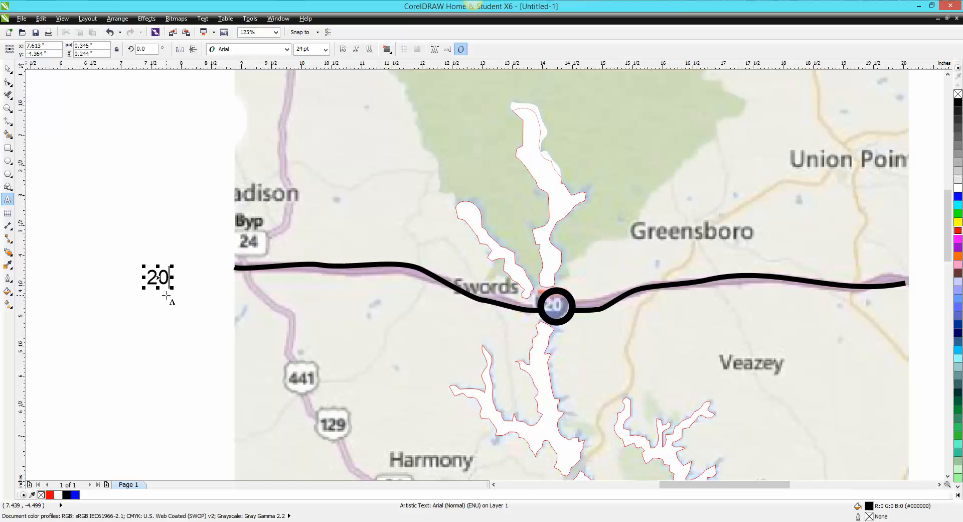
Make the text "20" bold Arial at 24 pt and center it inside the highway circle, undoing any accidental bitmap move.
left_click(326, 49)
left_click(305, 133)
left_click(343, 48)
left_click(8, 69)
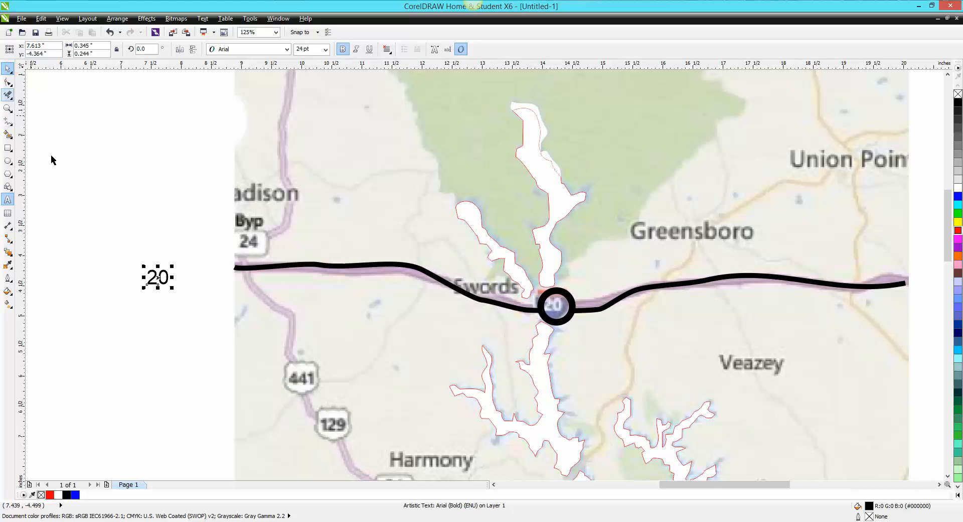
left_click(343, 49)
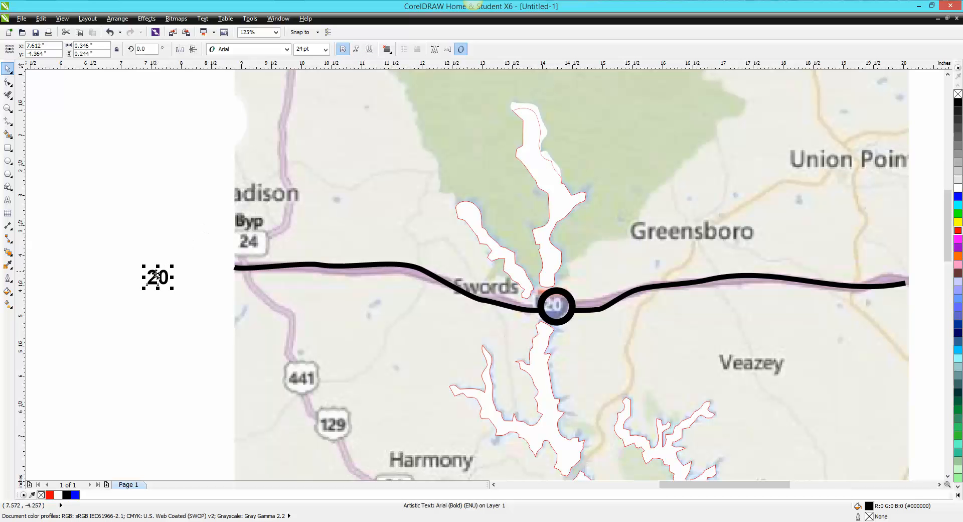
left_click_drag(155, 276, 554, 305)
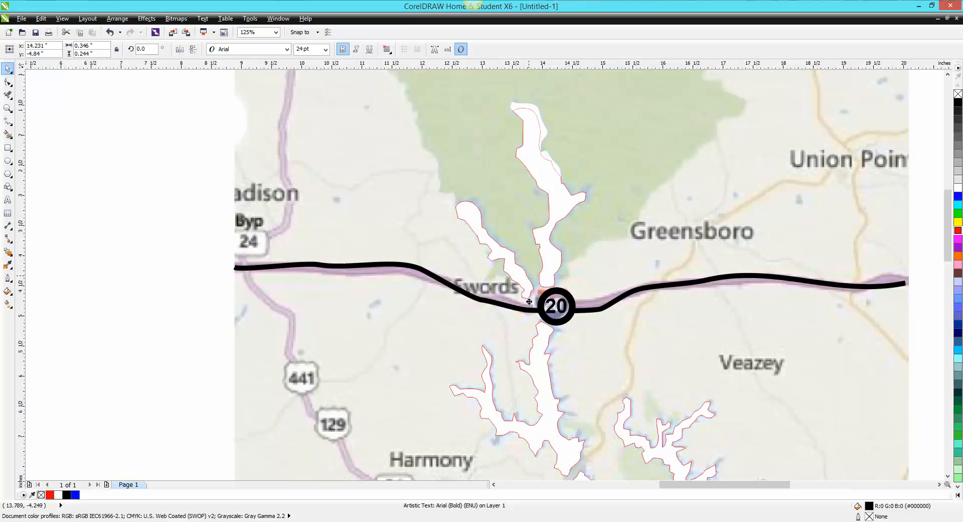
left_click_drag(529, 301, 585, 368)
left_click(109, 32)
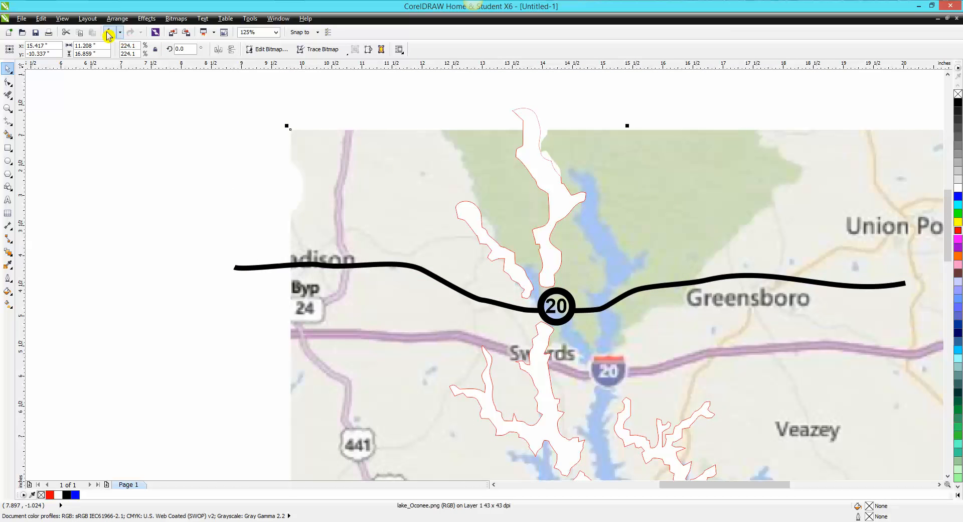
Ungroup the traced lake outlines so their nodes can be edited individually.
scroll(140, 161, "down", 2)
left_click(8, 108)
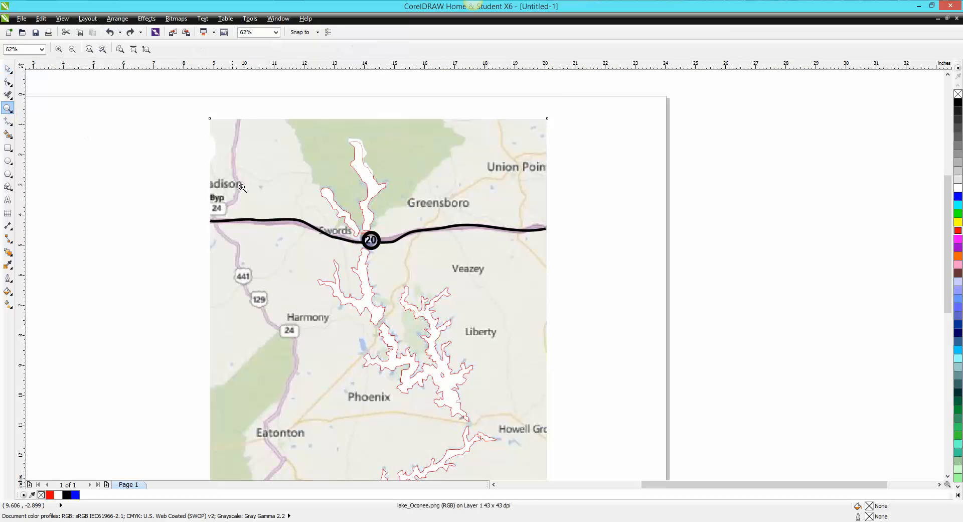
left_click_drag(328, 197, 457, 274)
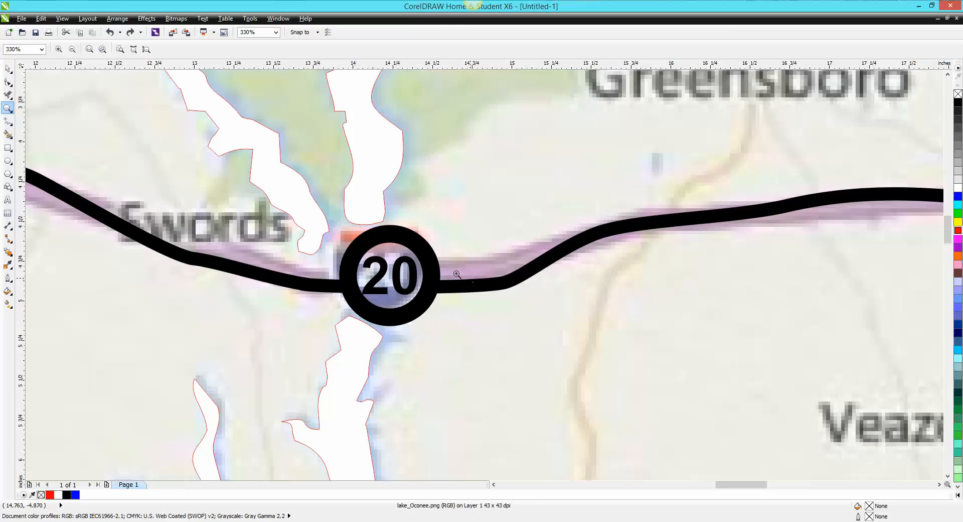
scroll(438, 268, "down", 2)
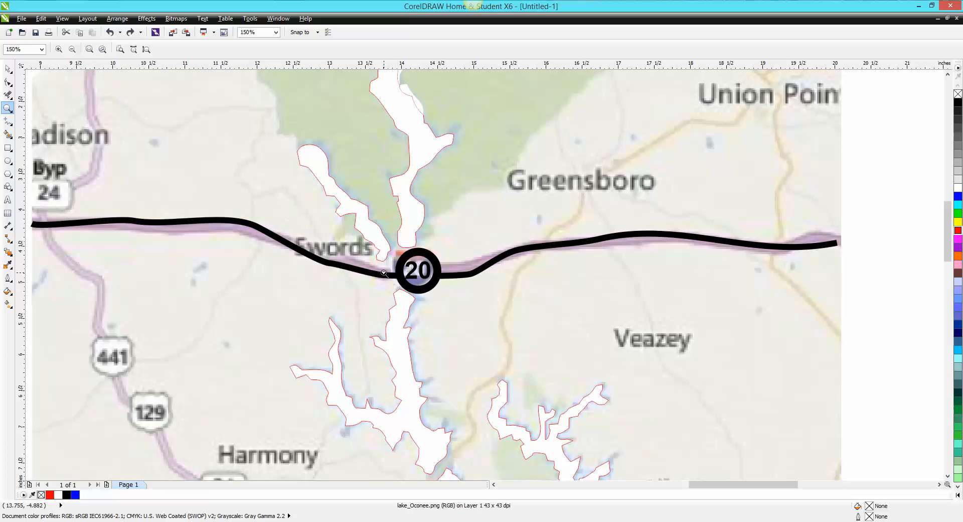
left_click(8, 81)
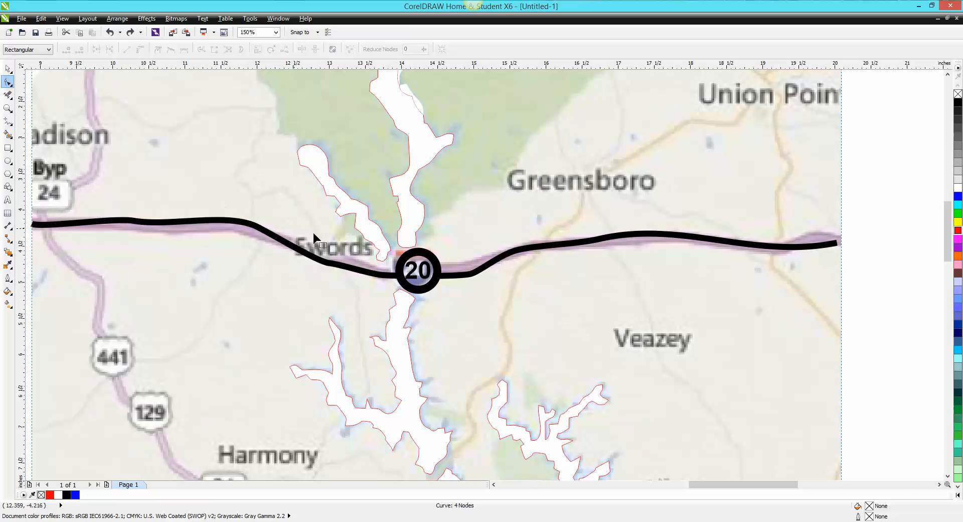
left_click(384, 262)
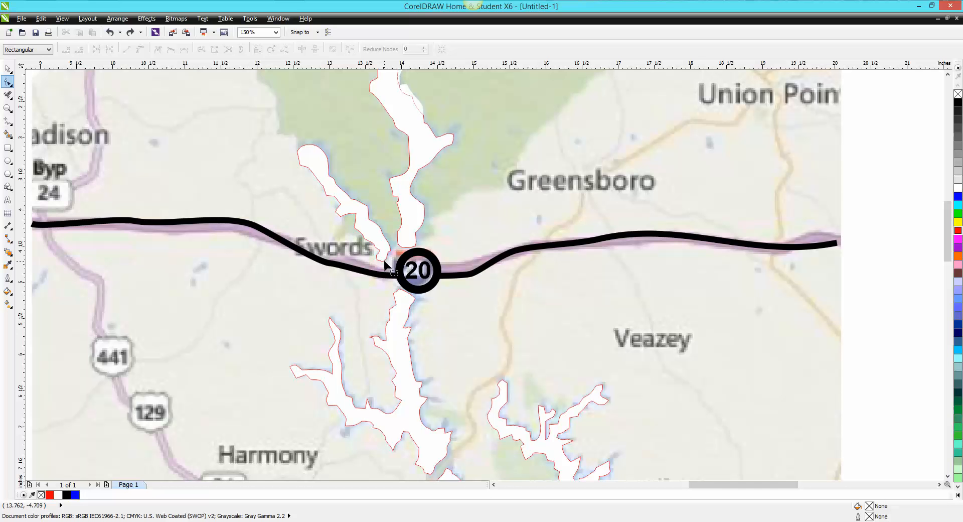
left_click(8, 68)
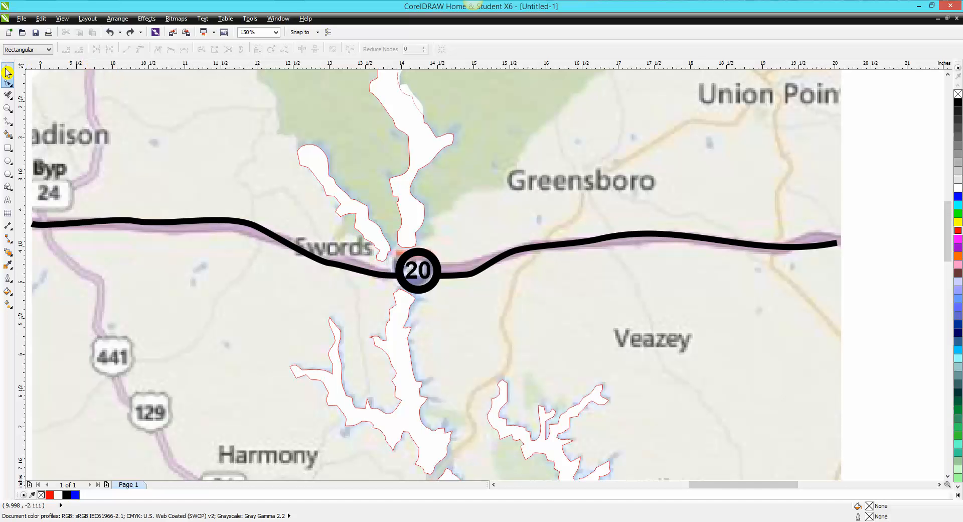
left_click(395, 199)
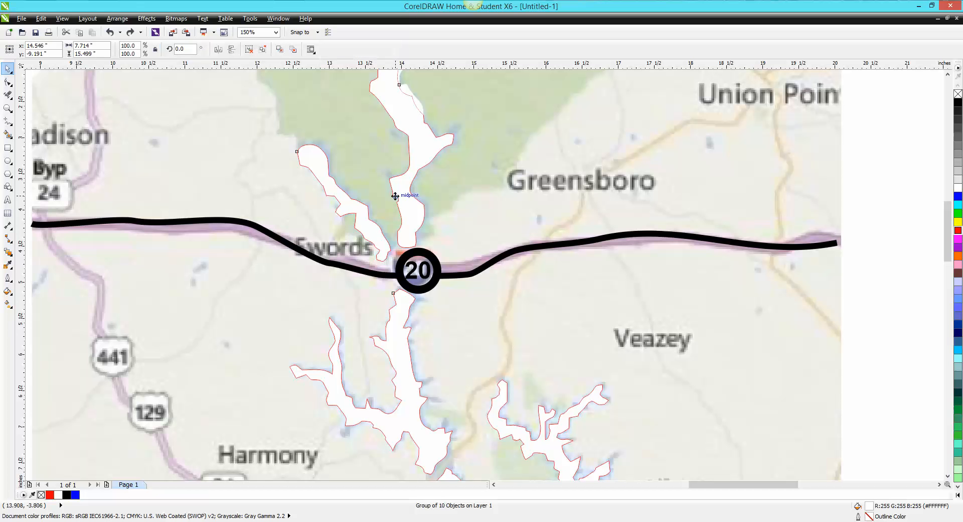
left_click(118, 20)
left_click(138, 95)
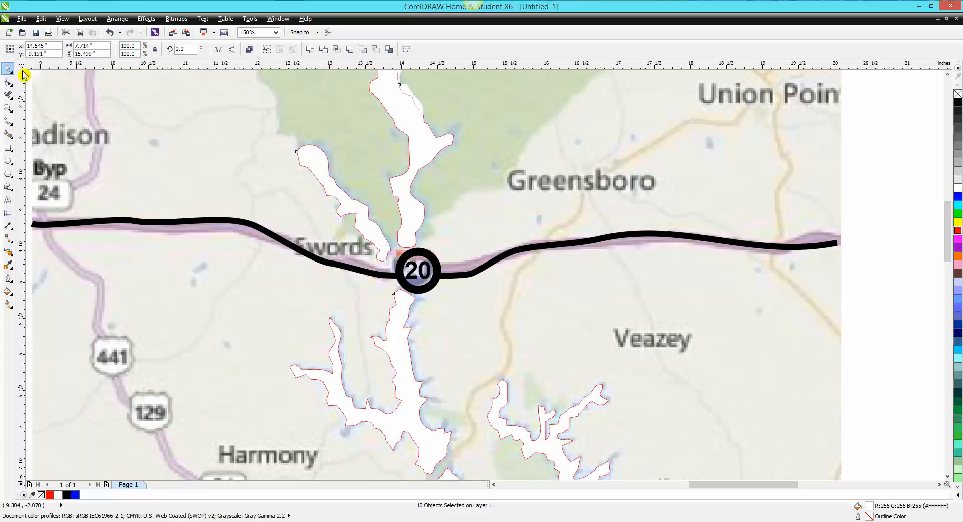
Pull the western lake arm's southern tip and the lower lake outline's northern nodes closer to the highway line beside the circle.
left_click(8, 82)
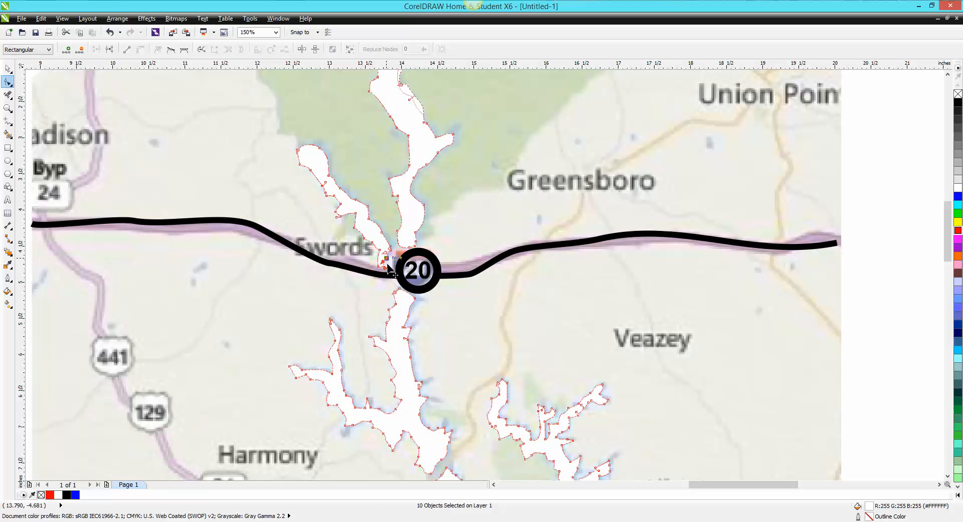
left_click_drag(390, 264, 390, 266)
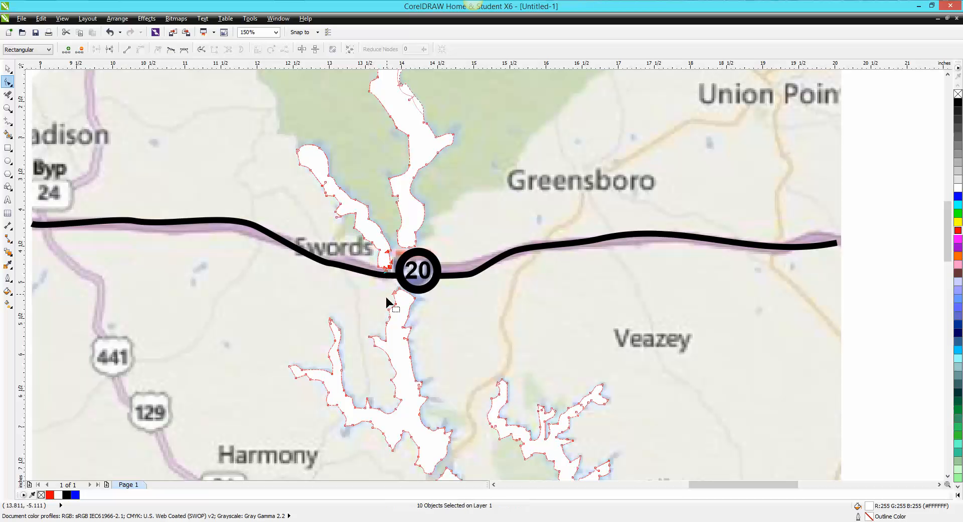
left_click(8, 107)
left_click_drag(359, 230, 493, 310)
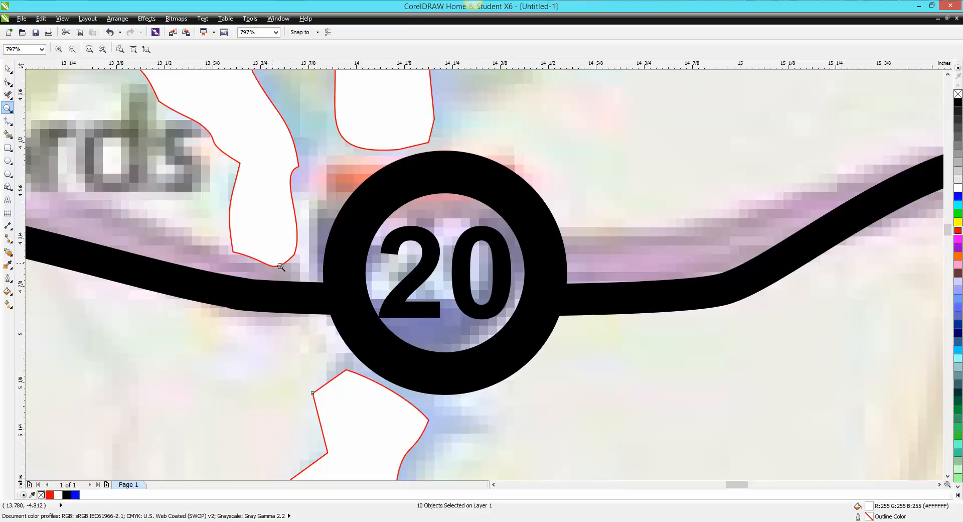
left_click(8, 82)
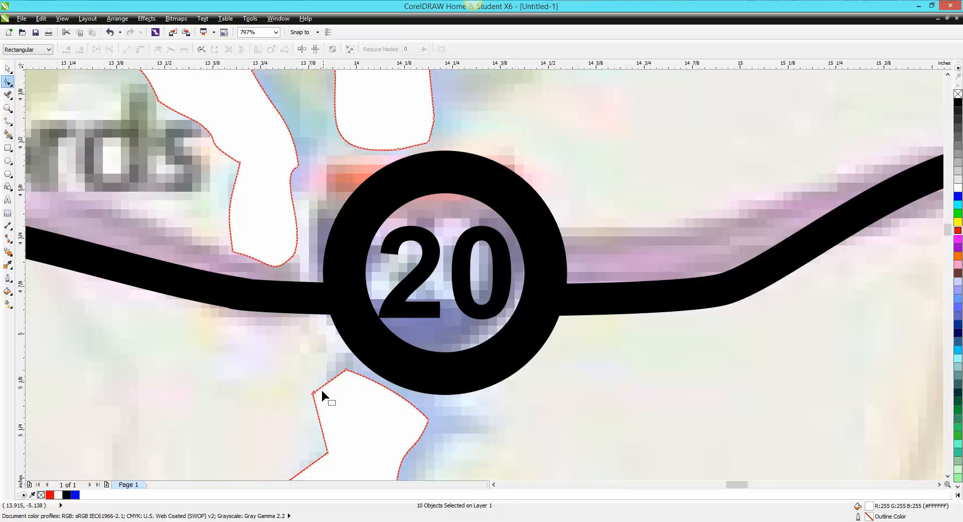
left_click_drag(314, 393, 242, 318)
left_click_drag(346, 372, 319, 325)
left_click_drag(411, 404, 382, 399)
Examine the lake's northern tip up close and the complete traced outline against the map bitmap.
scroll(488, 411, "down", 1)
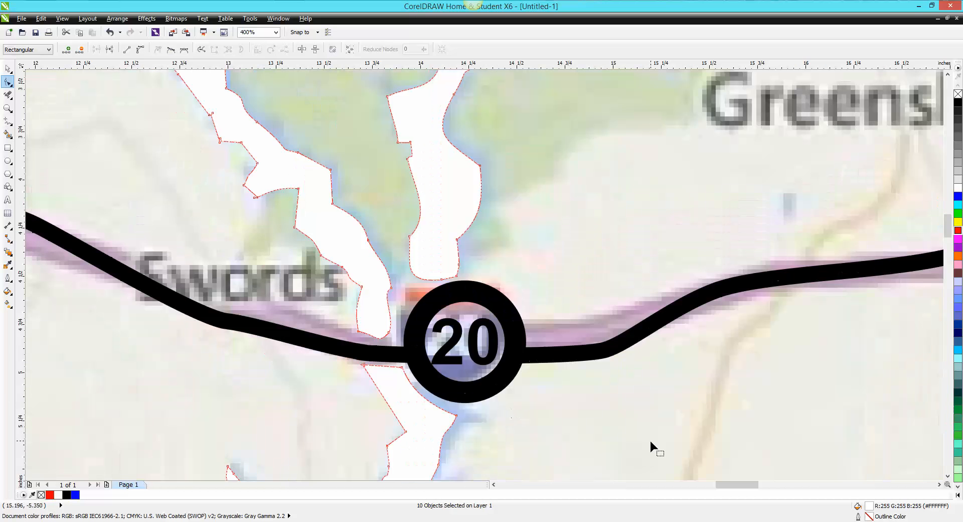
scroll(638, 428, "down", 1)
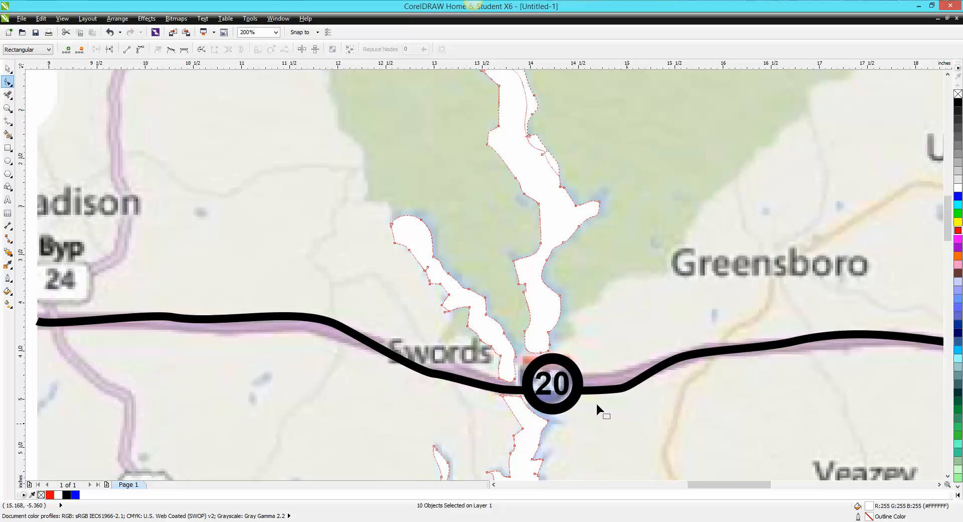
scroll(576, 366, "down", 1)
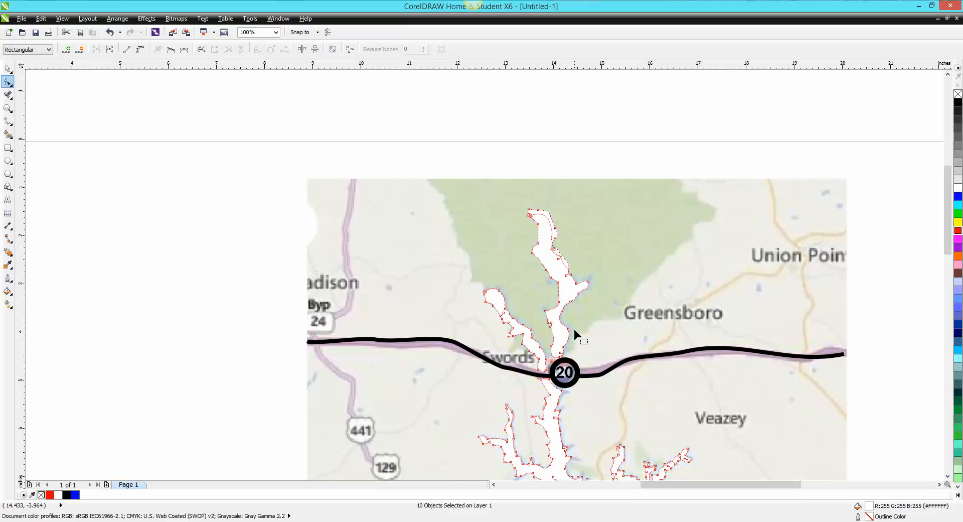
left_click(7, 108)
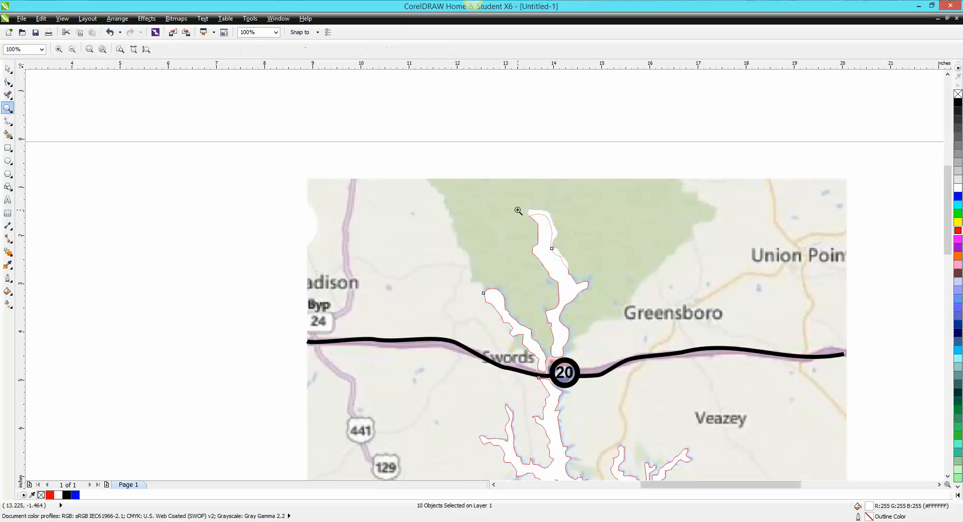
left_click_drag(522, 205, 629, 304)
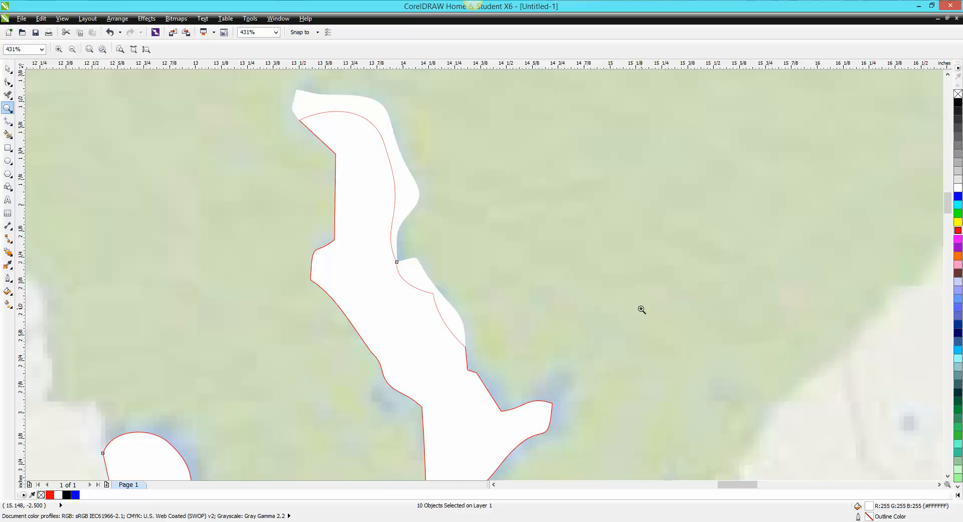
scroll(645, 310, "down", 3)
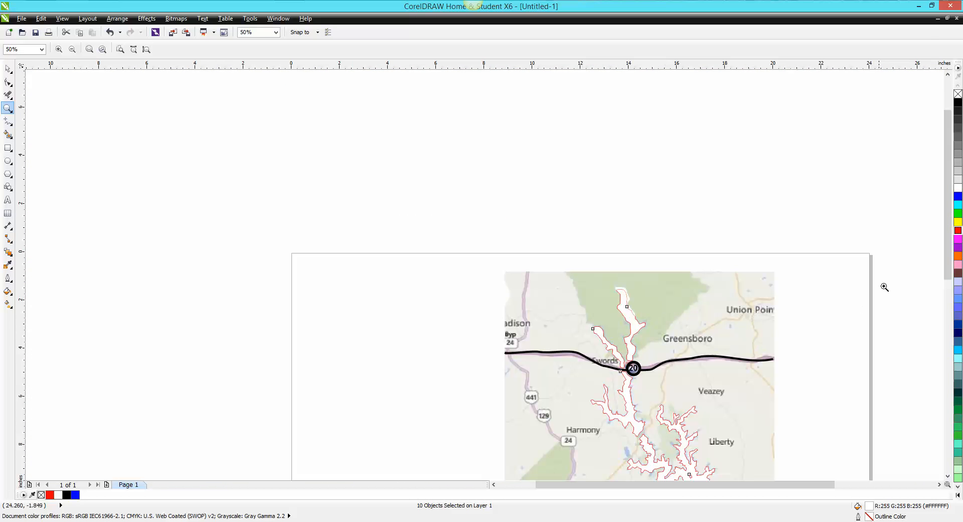
left_click_drag(948, 251, 947, 322)
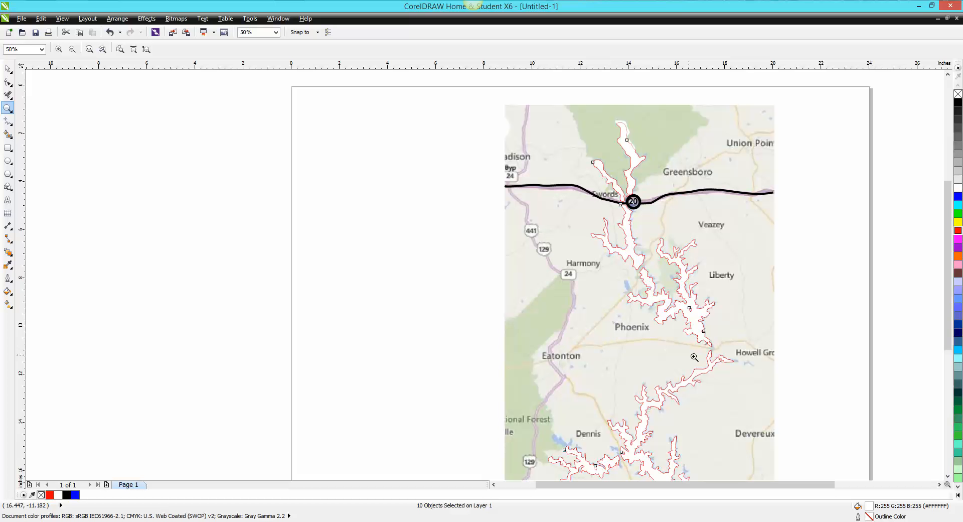
left_click_drag(703, 339, 734, 366)
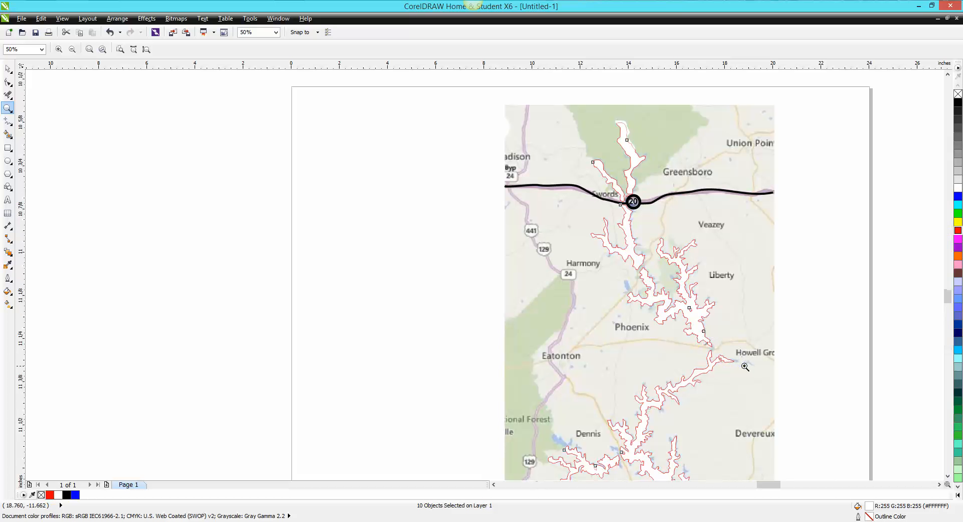
scroll(397, 268, "down", 4)
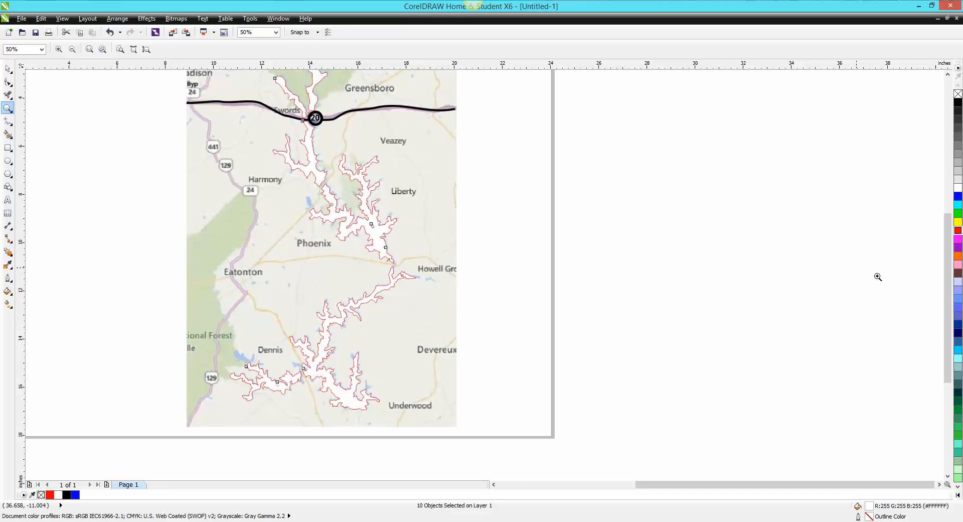
scroll(948, 281, "up", 2)
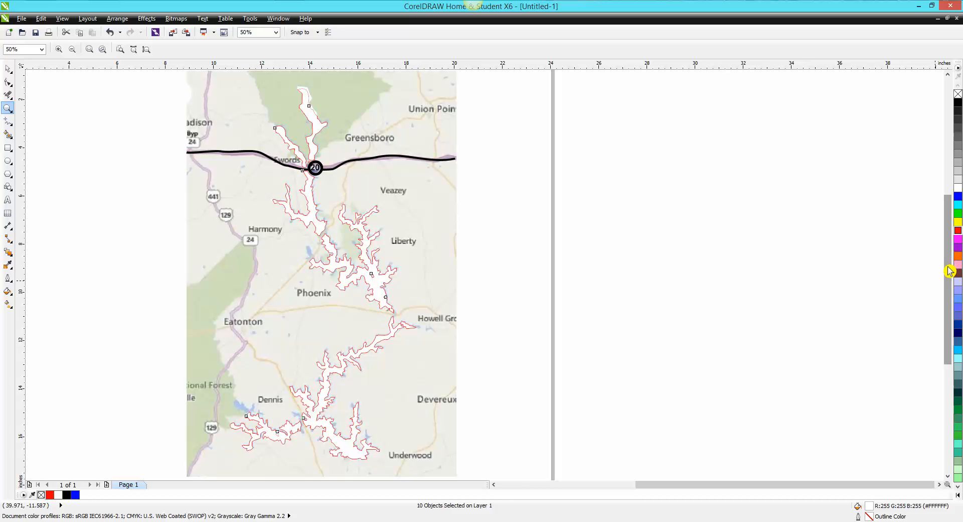